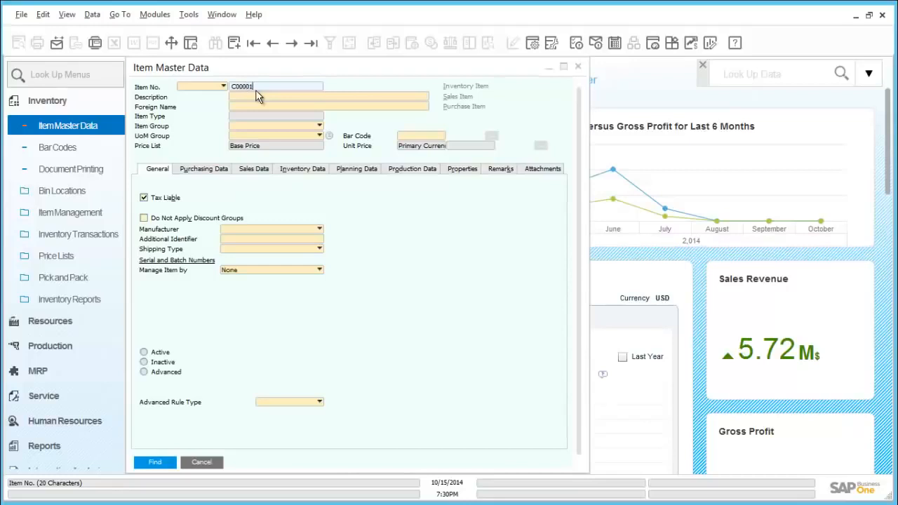
Step: Look up the item master records C00001, E10000 and A00006 and check how each item is managed
{"action": "left_click", "coordinate": [156, 464]}
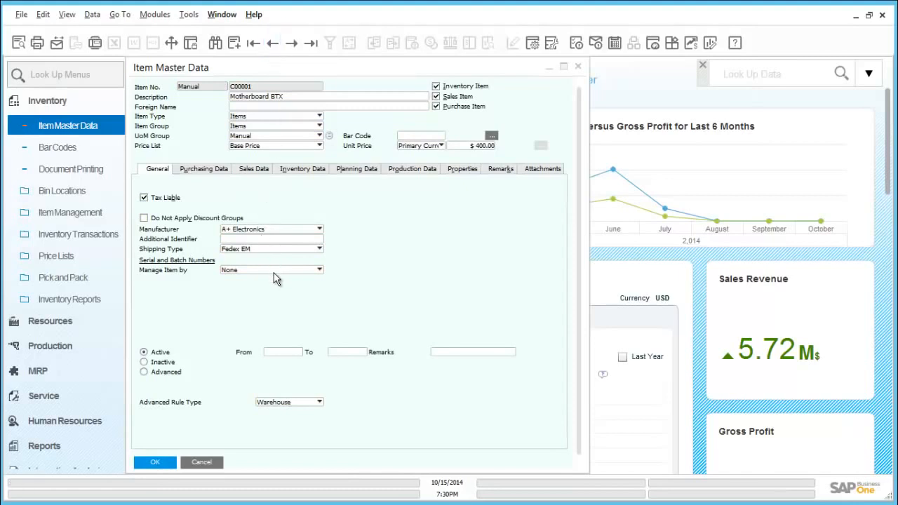
{"action": "left_click", "coordinate": [275, 46]}
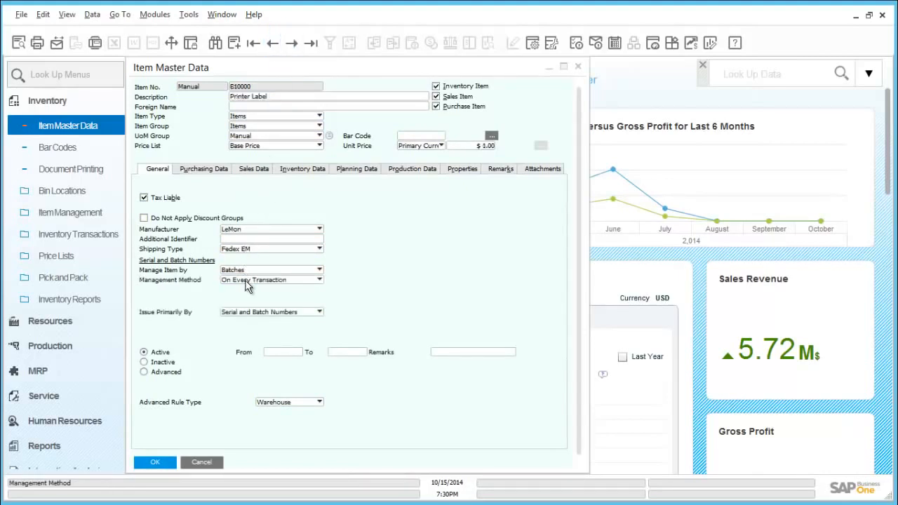
{"action": "key", "text": "ctrl+f"}
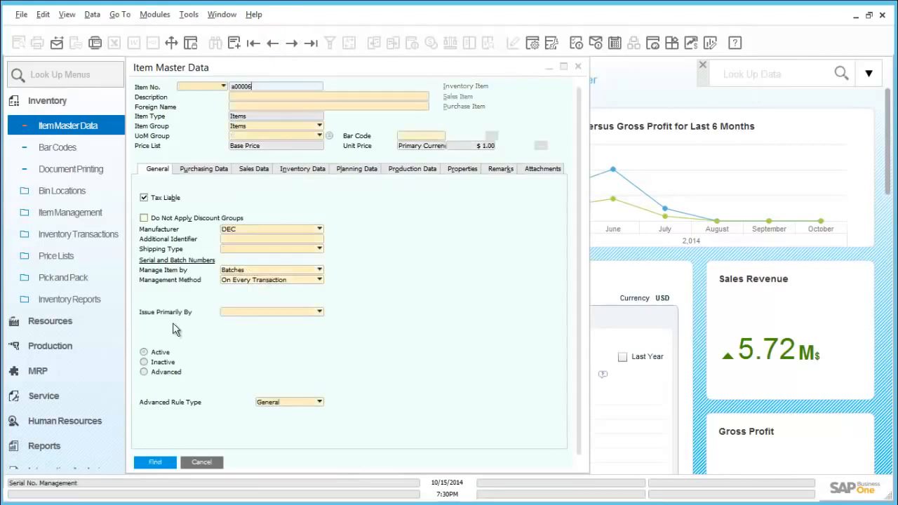
{"action": "left_click", "coordinate": [174, 465]}
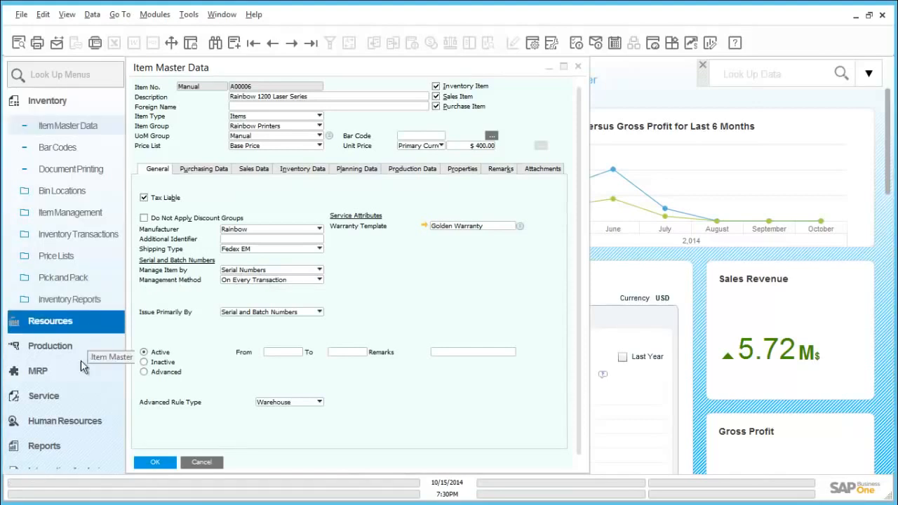
Step: Open a new sales delivery document and choose Maxi-Teq as its customer
{"action": "left_click", "coordinate": [61, 102]}
{"action": "left_click", "coordinate": [64, 183]}
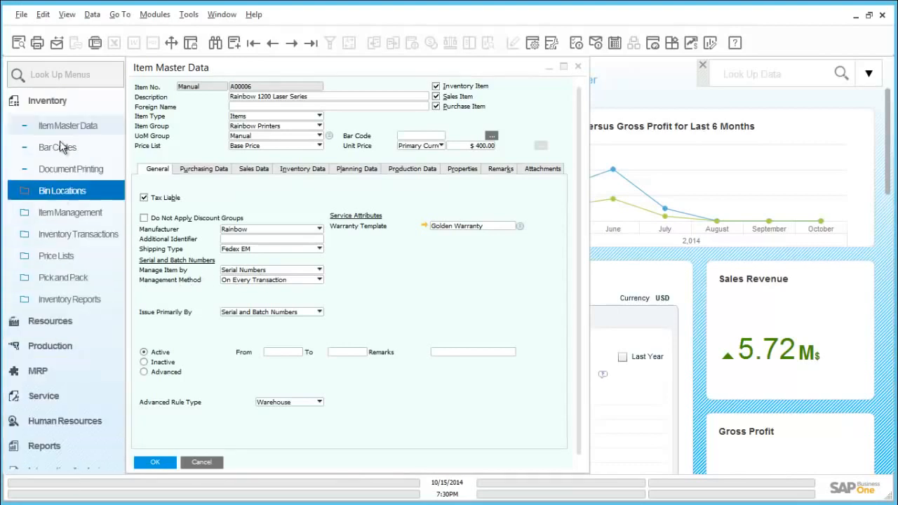
{"action": "left_click", "coordinate": [61, 103]}
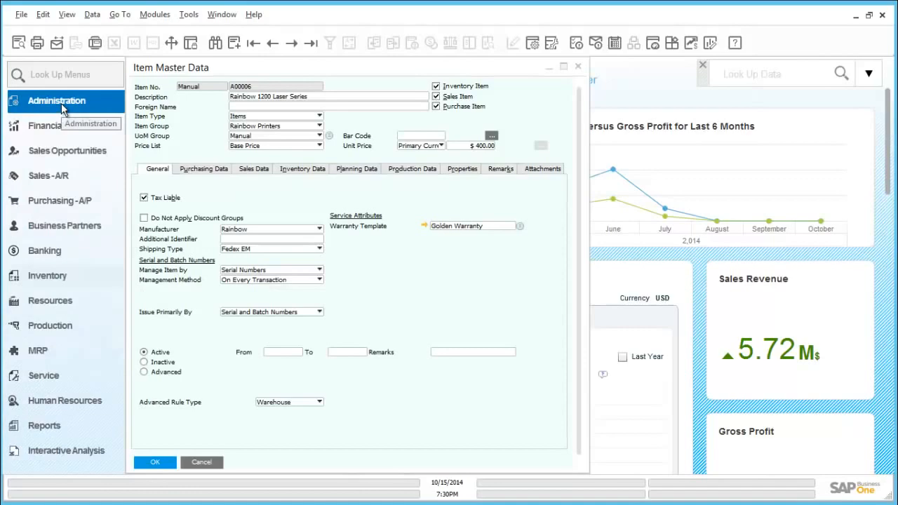
{"action": "left_click", "coordinate": [63, 181]}
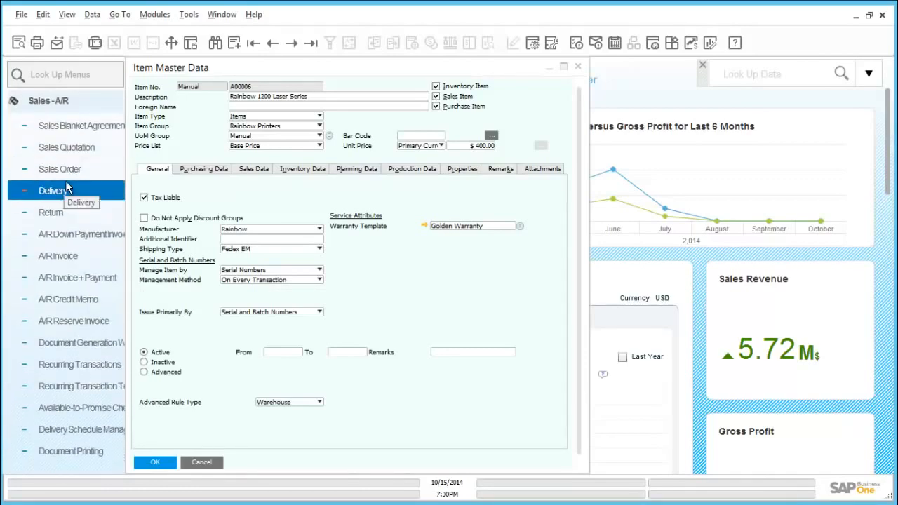
{"action": "left_click", "coordinate": [69, 194]}
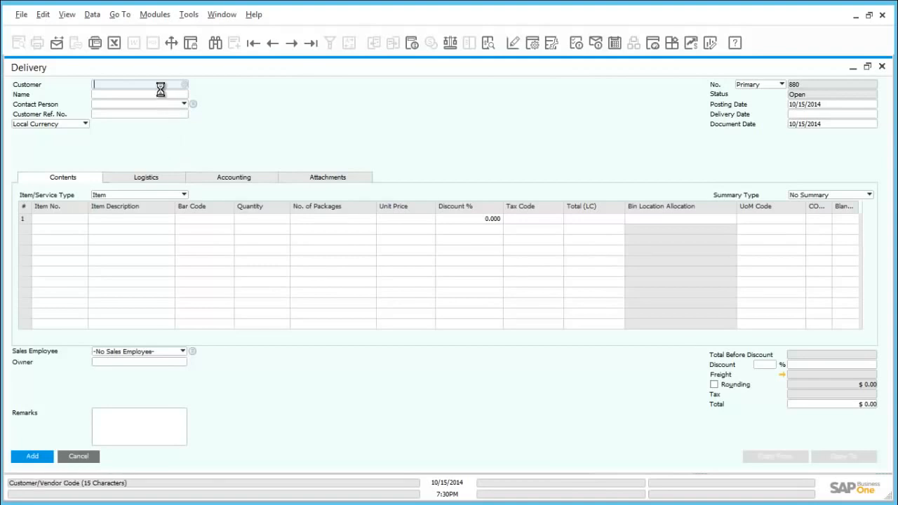
{"action": "key", "text": "Tab"}
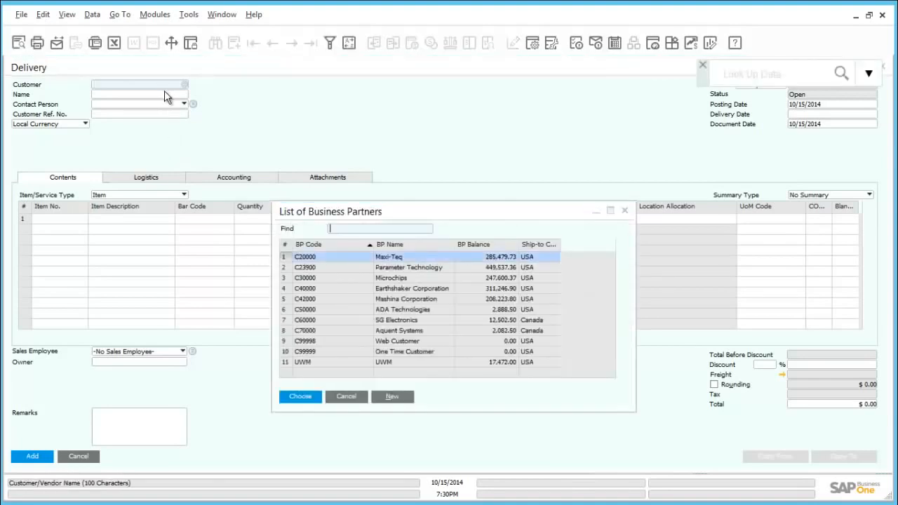
{"action": "double_click", "coordinate": [310, 257]}
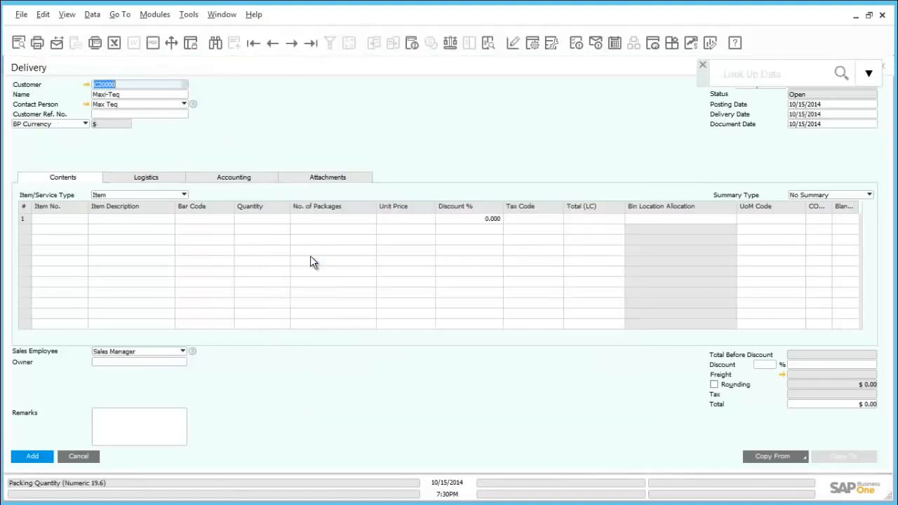
Step: Enter item A00006 in the first row of the delivery
{"action": "left_click", "coordinate": [66, 221]}
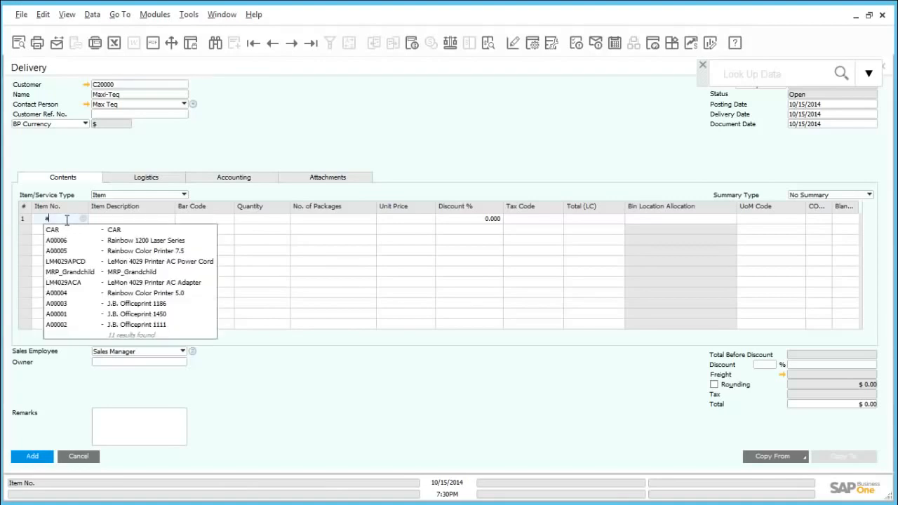
{"action": "type", "text": "a0000"}
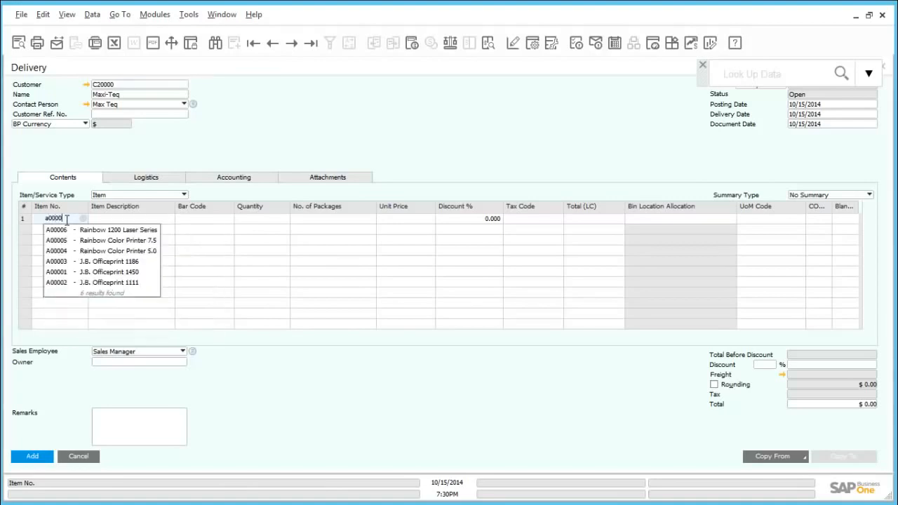
{"action": "type", "text": "6"}
{"action": "key", "text": "Tab"}
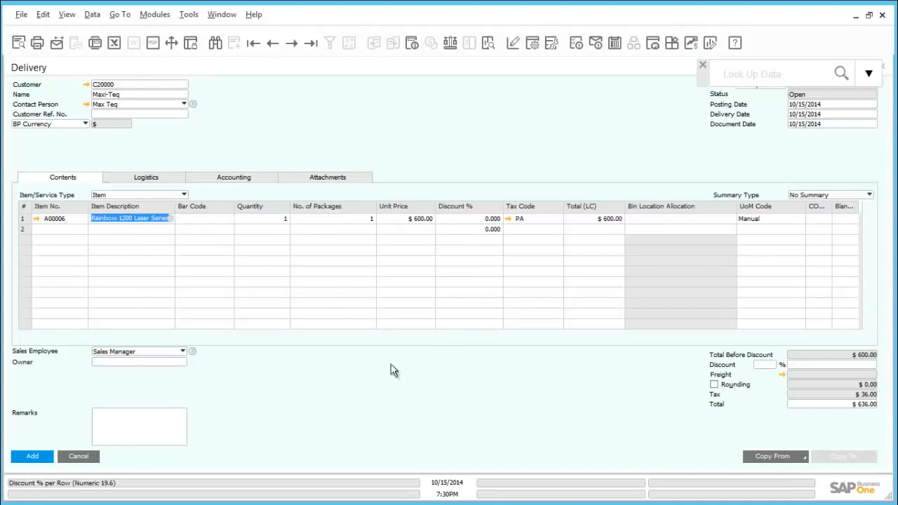
Step: Submit the delivery to start the serial number selection and assign serial number A6-000284 to item A00006
{"action": "left_click", "coordinate": [29, 456]}
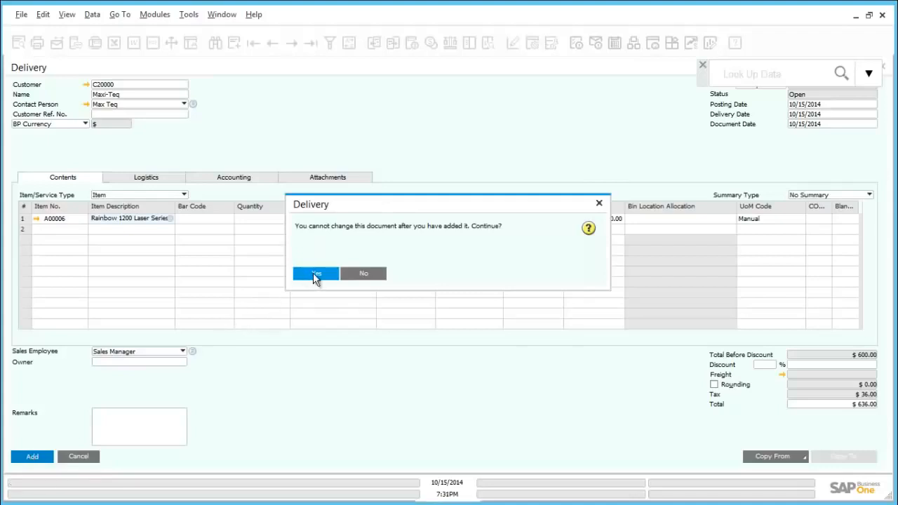
{"action": "left_click", "coordinate": [316, 273]}
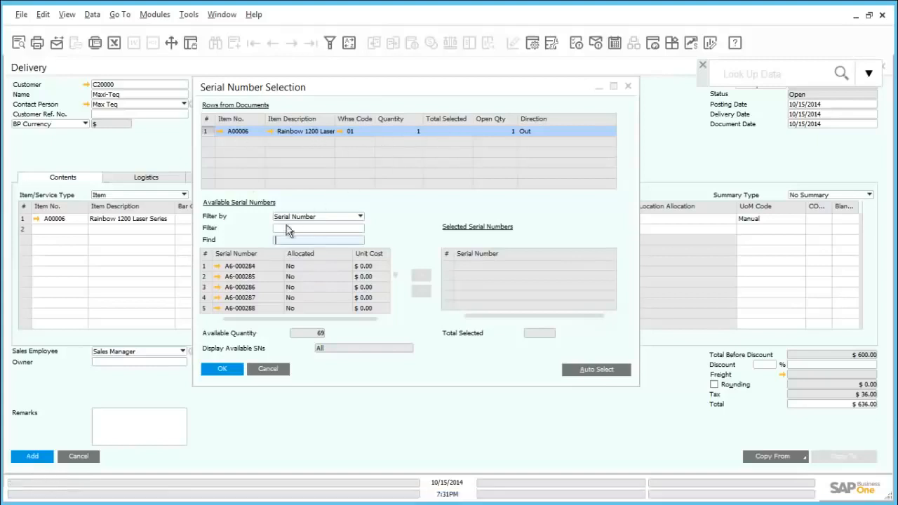
{"action": "left_click", "coordinate": [246, 270]}
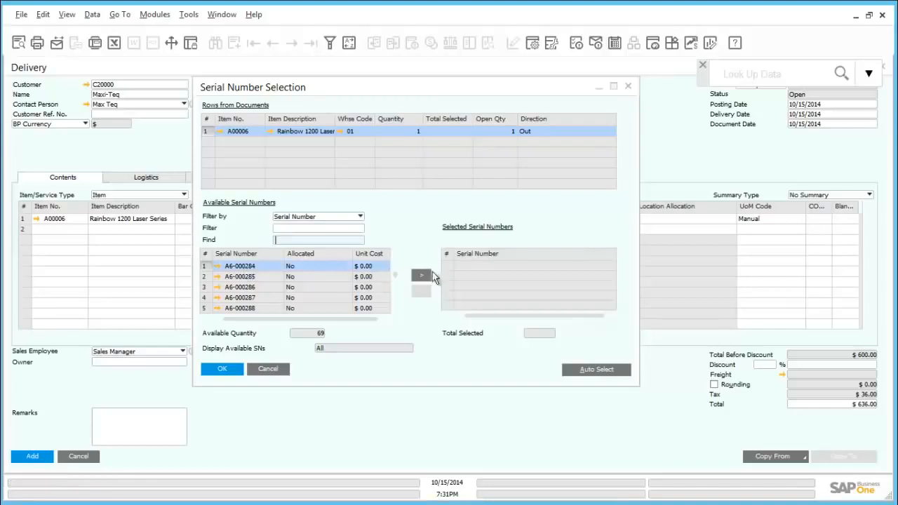
{"action": "left_click", "coordinate": [421, 277]}
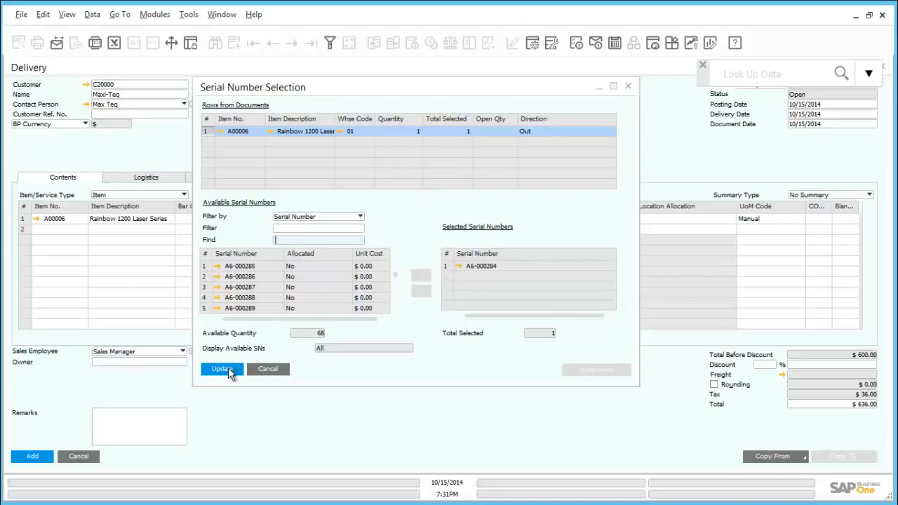
{"action": "left_click", "coordinate": [229, 371]}
{"action": "left_click", "coordinate": [229, 371]}
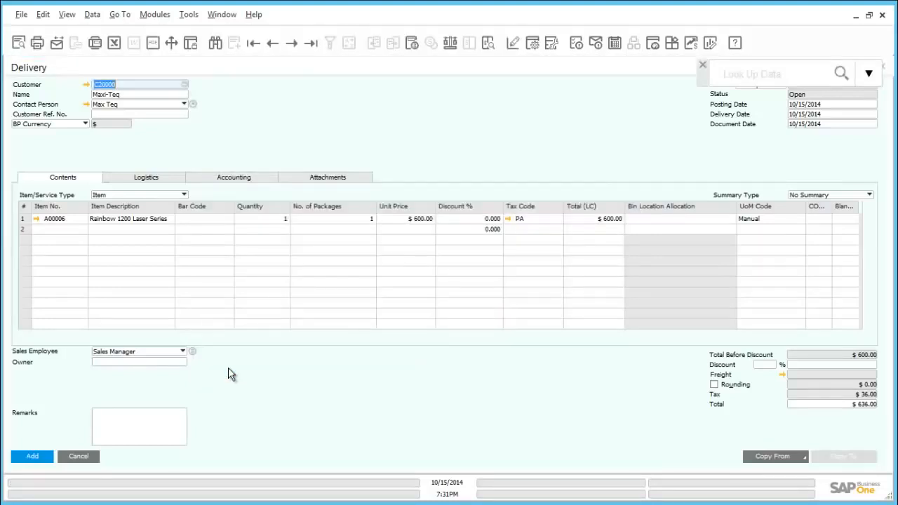
Step: Add the delivery, accepting that it cannot be changed, and close the delivery window
{"action": "left_click", "coordinate": [32, 454]}
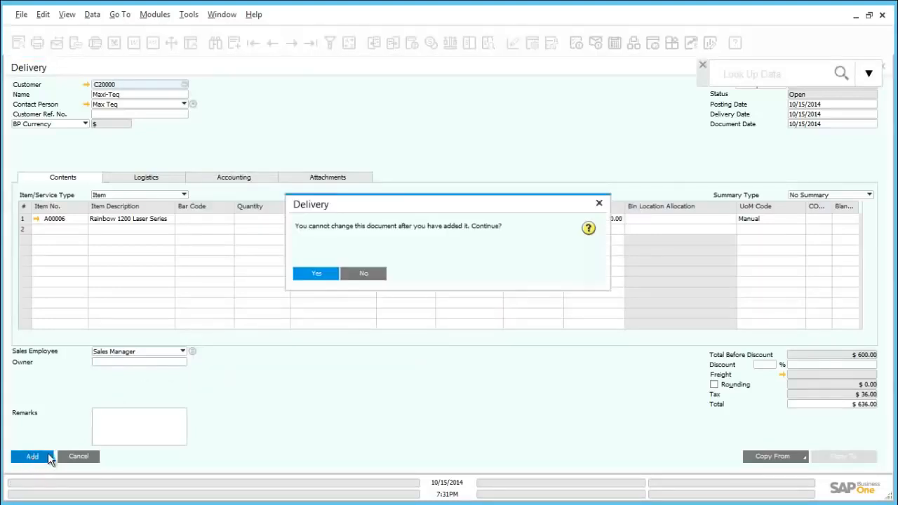
{"action": "left_click", "coordinate": [311, 275]}
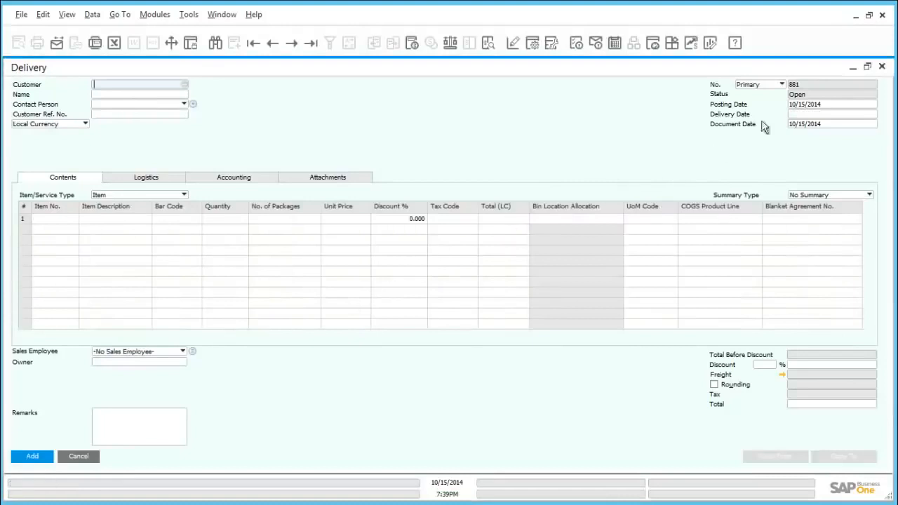
{"action": "left_click", "coordinate": [882, 67]}
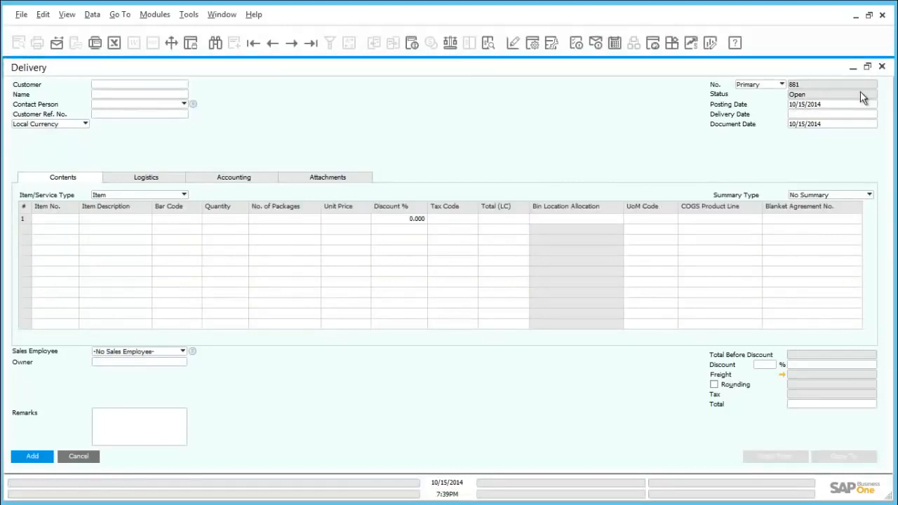
Step: Look up warehouse 05 in the warehouse setup, check its bin location setting, and close the setup
{"action": "left_click", "coordinate": [64, 102]}
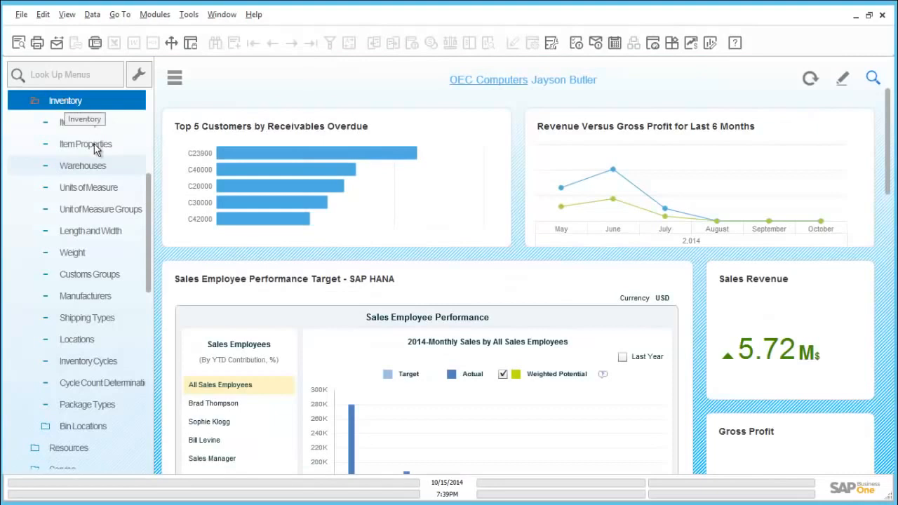
{"action": "left_click", "coordinate": [92, 167]}
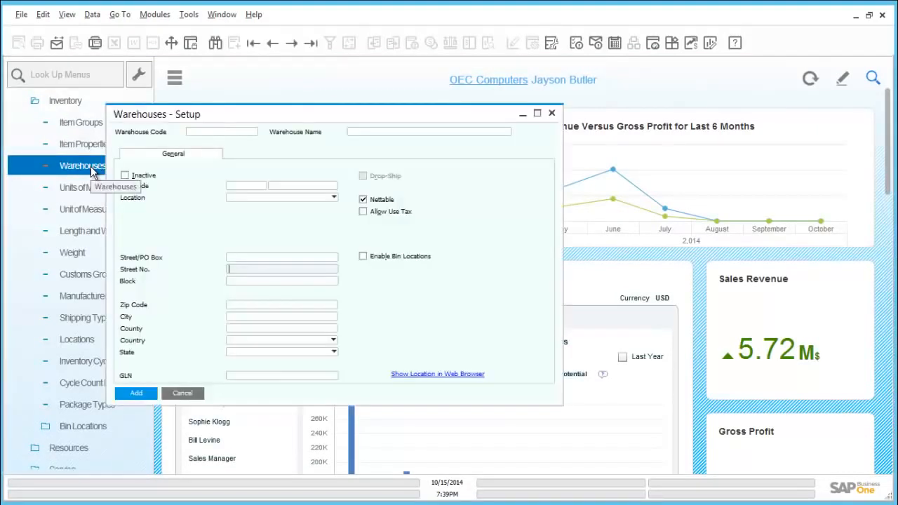
{"action": "key", "text": "ctrl+f"}
{"action": "left_click", "coordinate": [229, 131]}
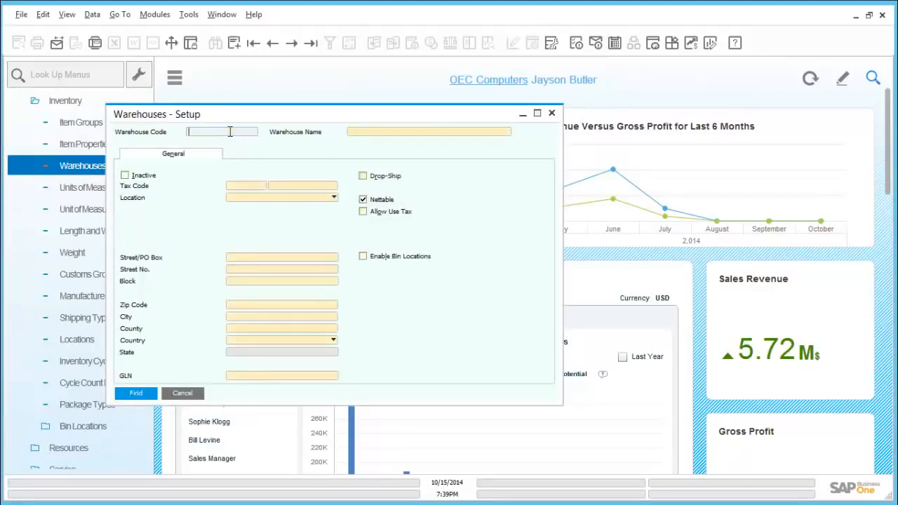
{"action": "type", "text": "05"}
{"action": "left_click", "coordinate": [139, 393]}
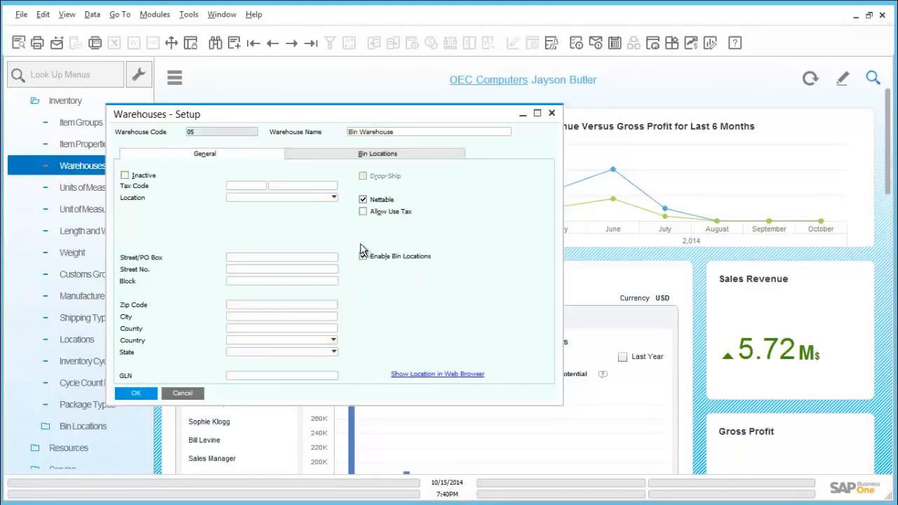
{"action": "left_click", "coordinate": [553, 117]}
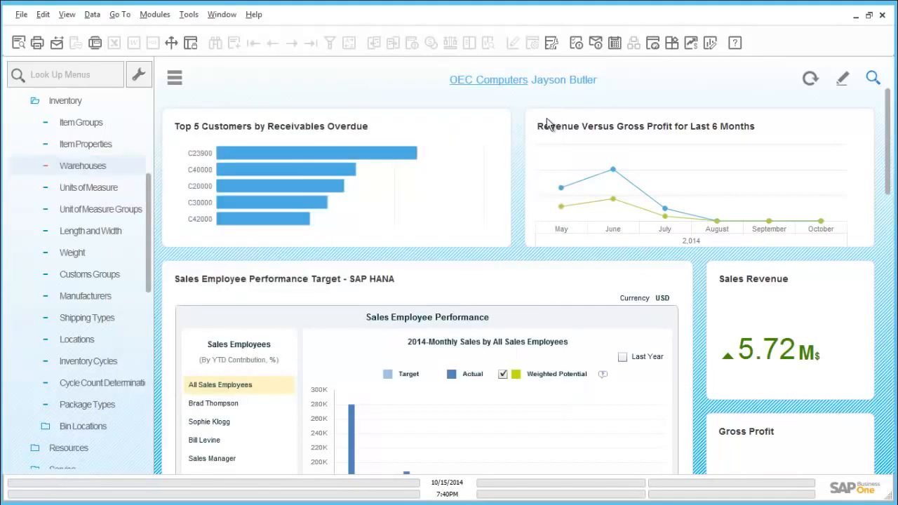
Step: Open a new goods receipt from the inventory transactions
{"action": "left_click", "coordinate": [99, 103]}
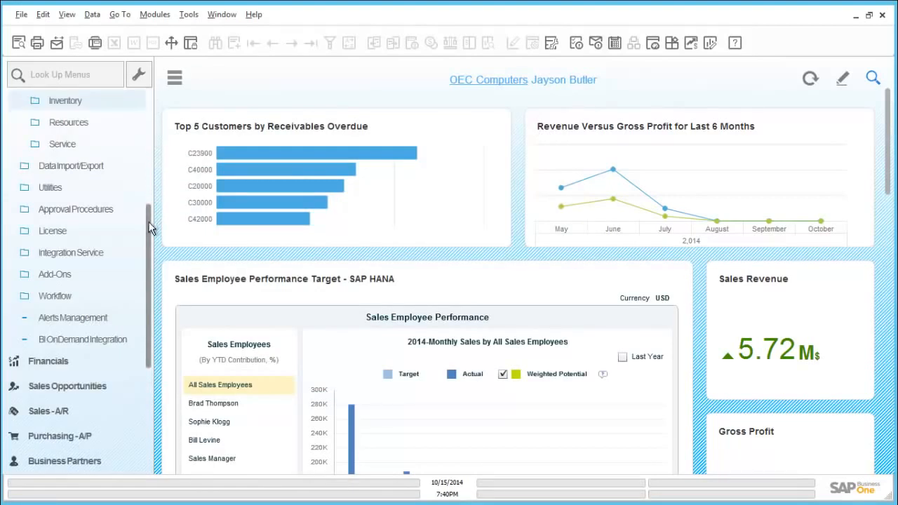
{"action": "left_click_drag", "start_coordinate": [148, 270], "coordinate": [140, 373]}
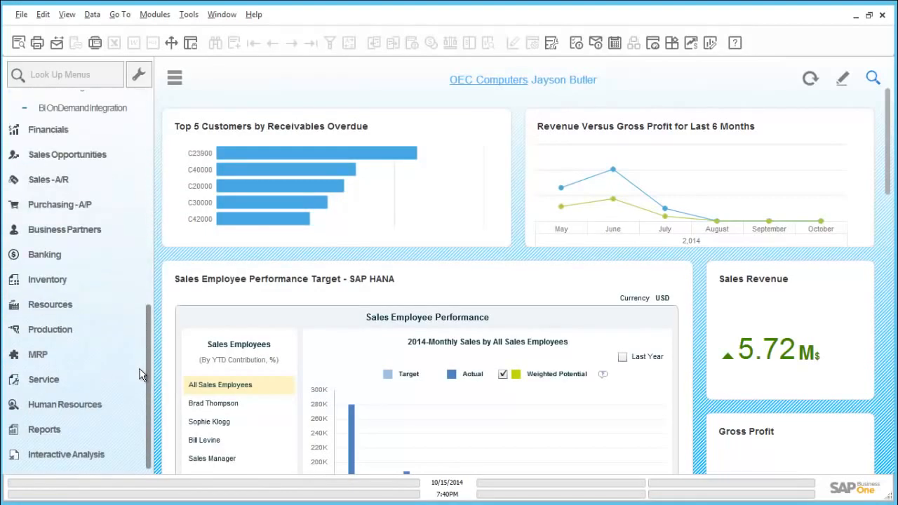
{"action": "left_click", "coordinate": [78, 290]}
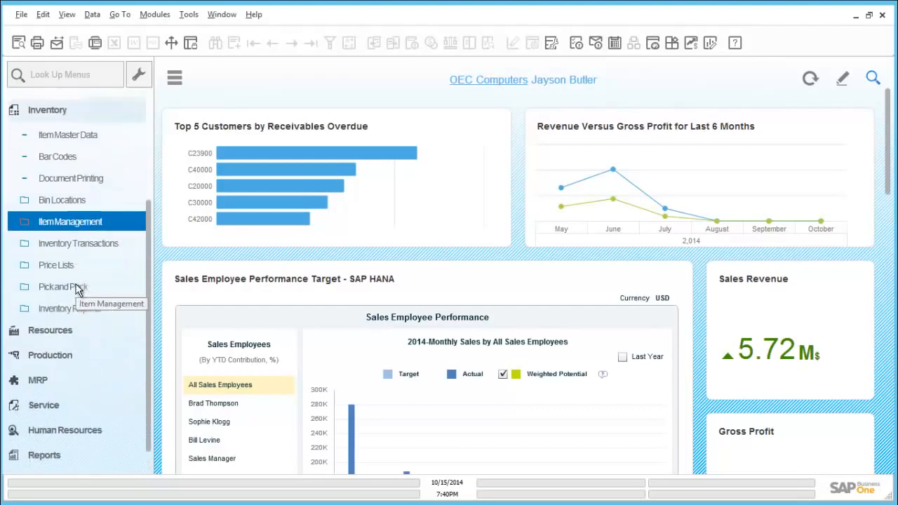
{"action": "left_click", "coordinate": [96, 236]}
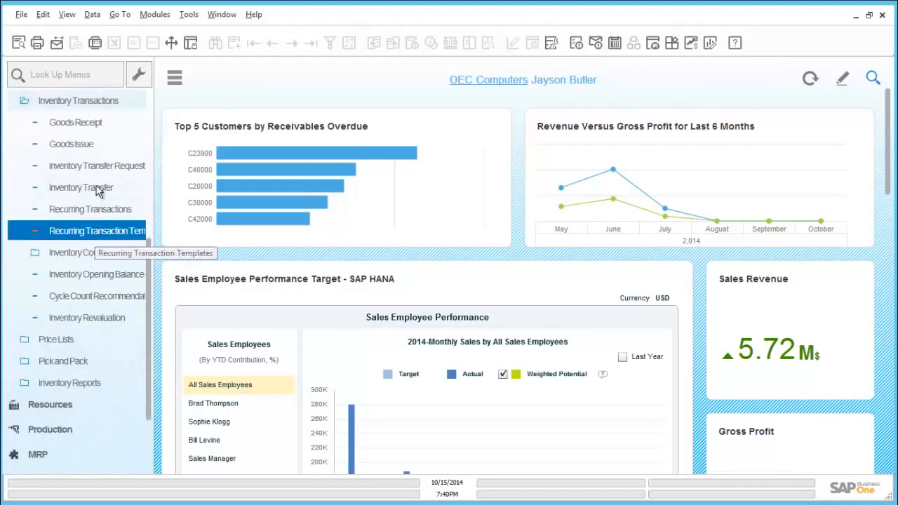
{"action": "left_click", "coordinate": [83, 123]}
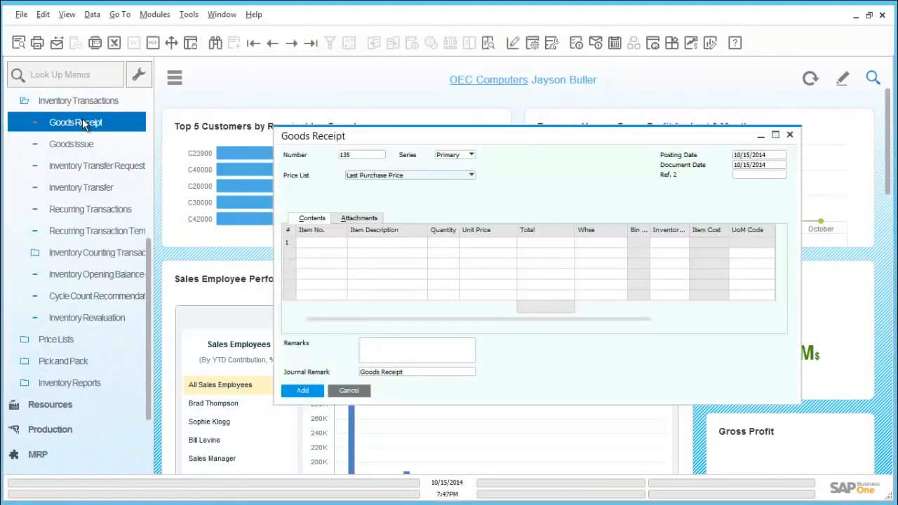
Step: Enter item A00006 in the first goods receipt row and set its warehouse to 05
{"action": "left_click", "coordinate": [313, 241]}
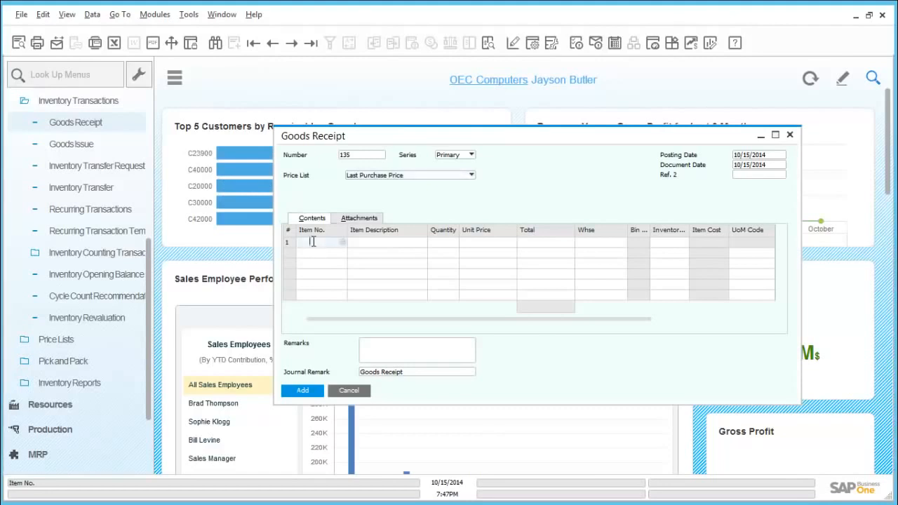
{"action": "type", "text": "a00006"}
{"action": "key", "text": "Tab"}
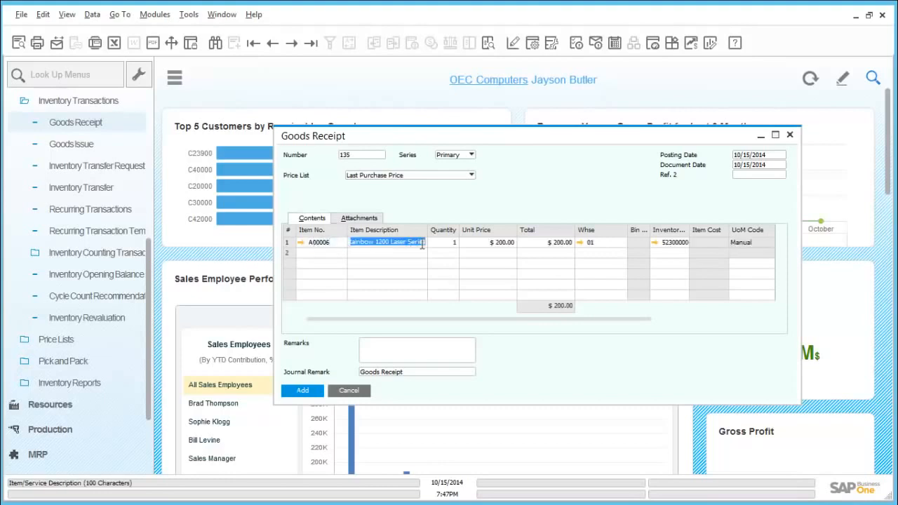
{"action": "left_click", "coordinate": [602, 243]}
{"action": "type", "text": "0"}
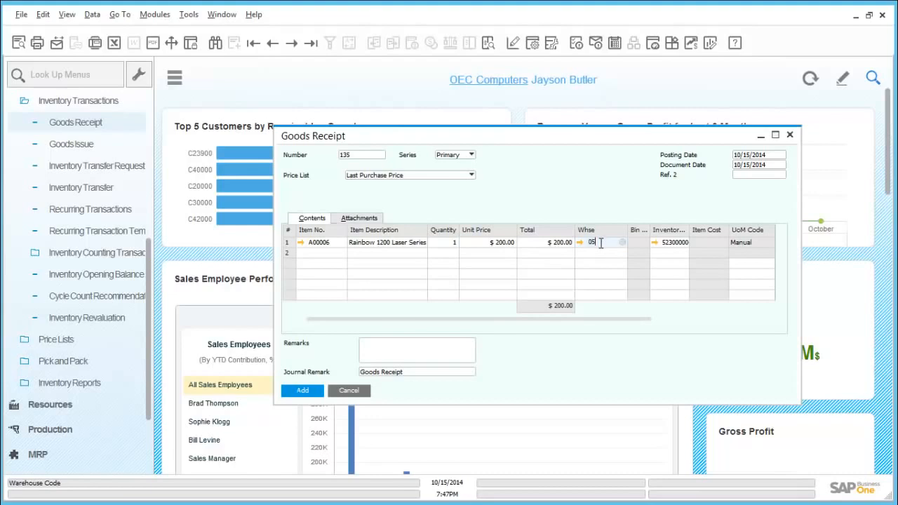
{"action": "key", "text": "Tab"}
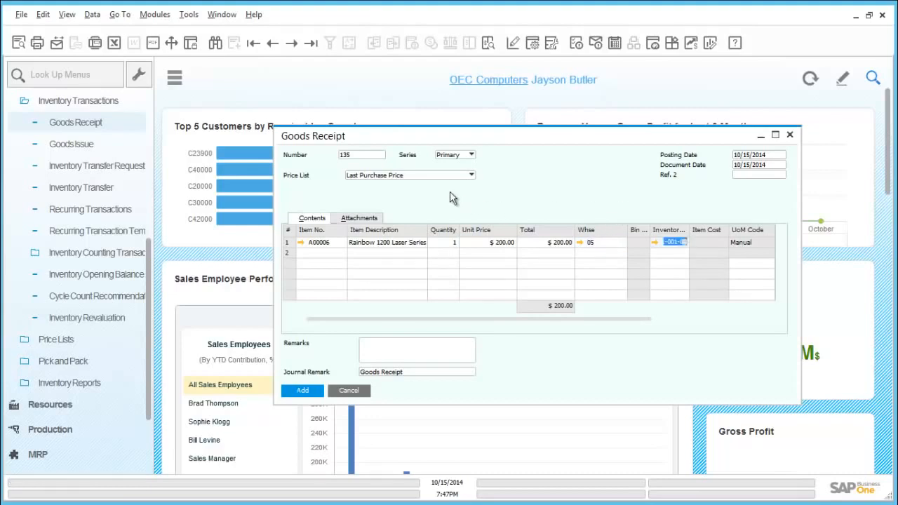
Step: Submit the goods receipt to reach its serial number setup, and enter 0005 as both manufacturer serial number and serial number for A00006
{"action": "left_click", "coordinate": [319, 389]}
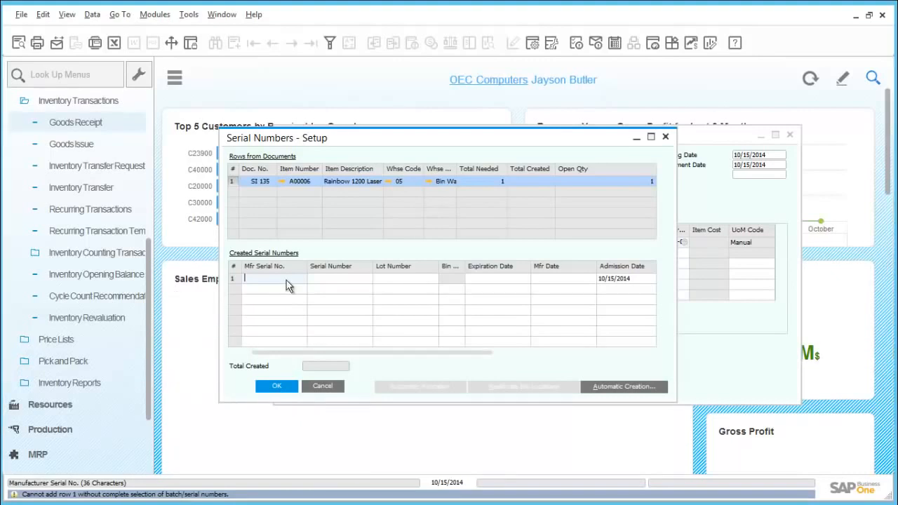
{"action": "type", "text": "00"}
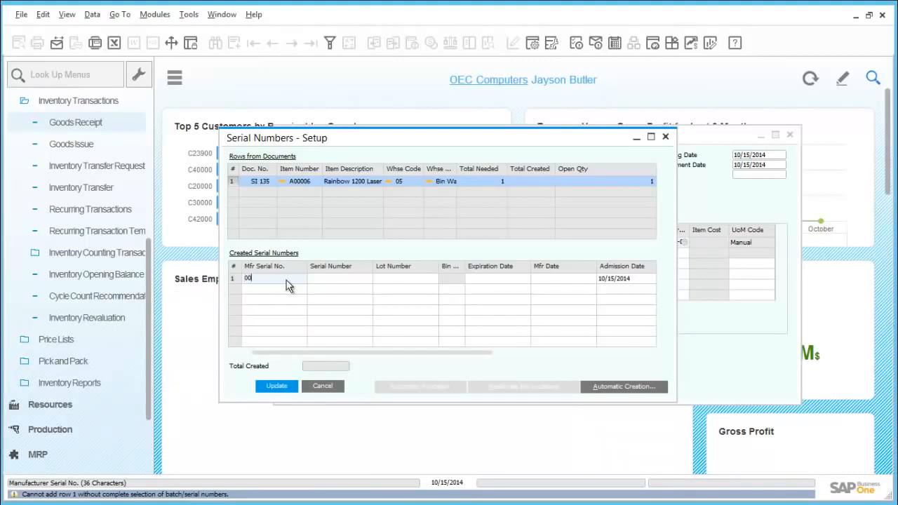
{"action": "type", "text": "05"}
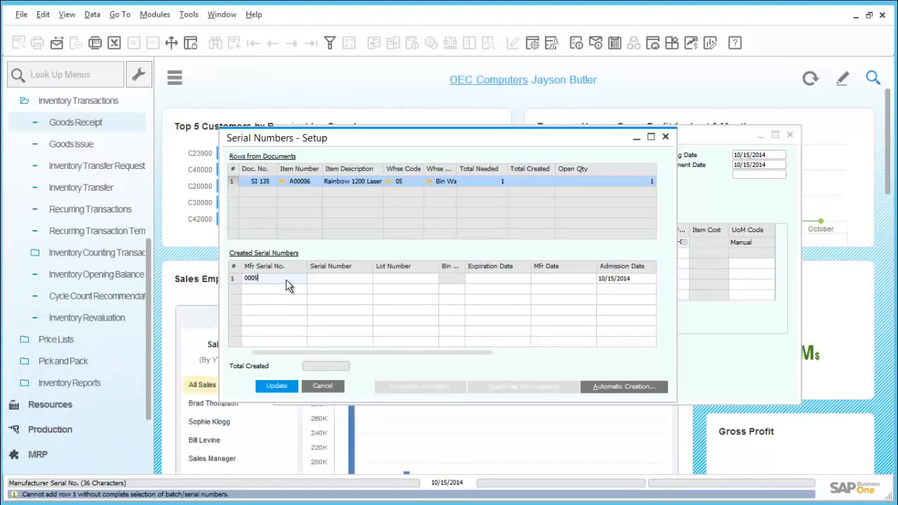
{"action": "key", "text": "Tab"}
{"action": "type", "text": "000"}
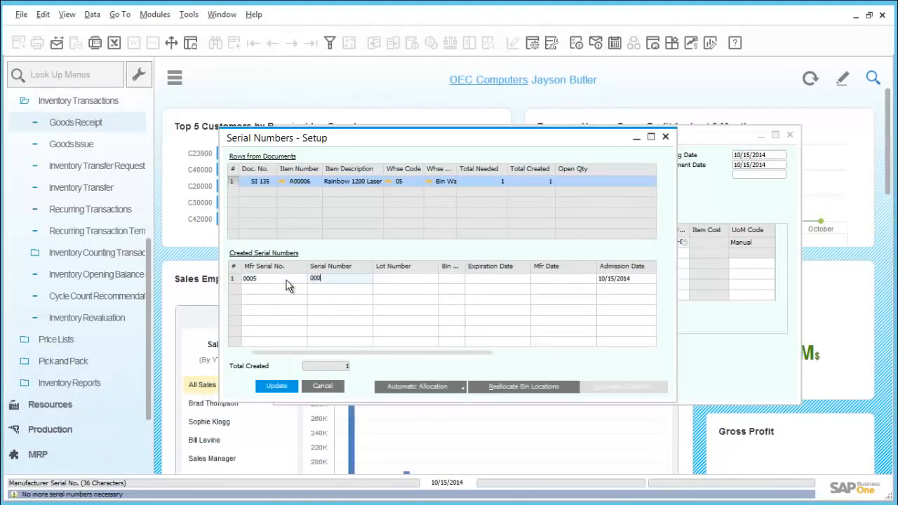
{"action": "type", "text": "5"}
{"action": "key", "text": "Tab"}
{"action": "key", "text": "Tab"}
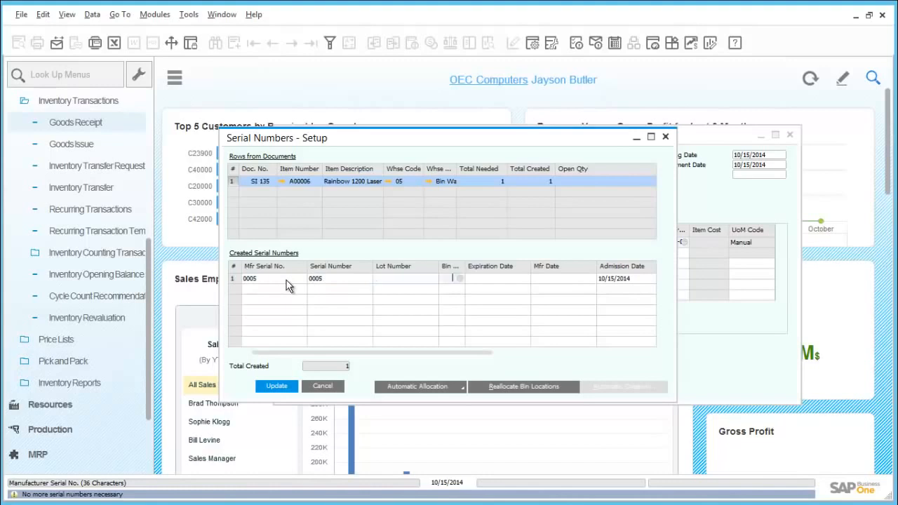
Step: Assign bin location 05-SYSTEM-BIN-LOCATION to serial 0005, then save and close the serial number setup
{"action": "key", "text": "Tab"}
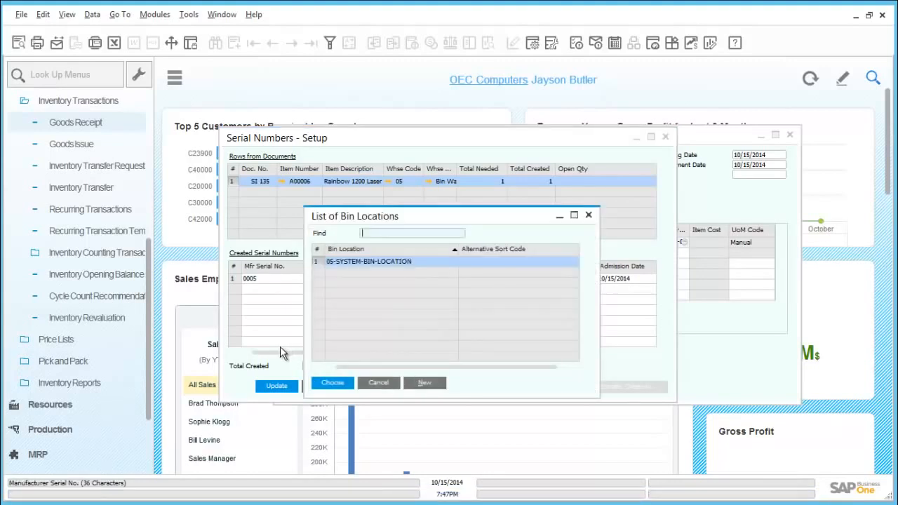
{"action": "double_click", "coordinate": [338, 267]}
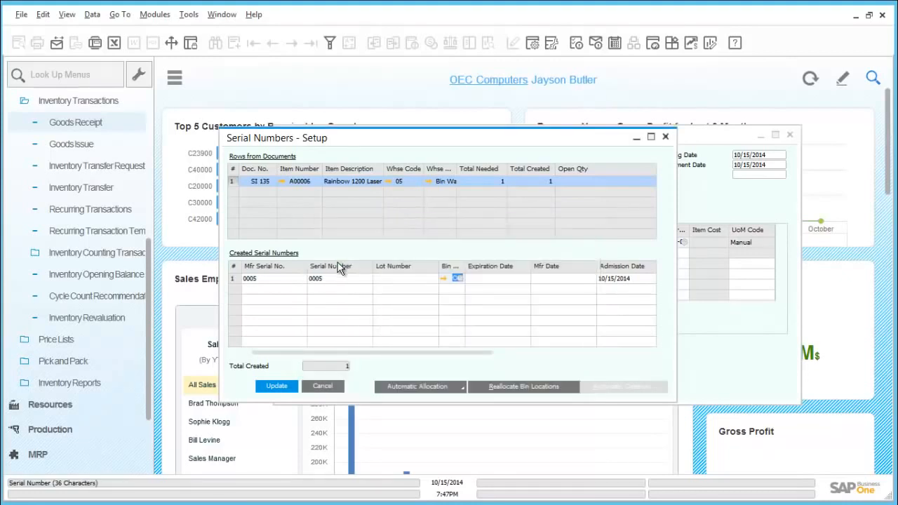
{"action": "left_click", "coordinate": [277, 386]}
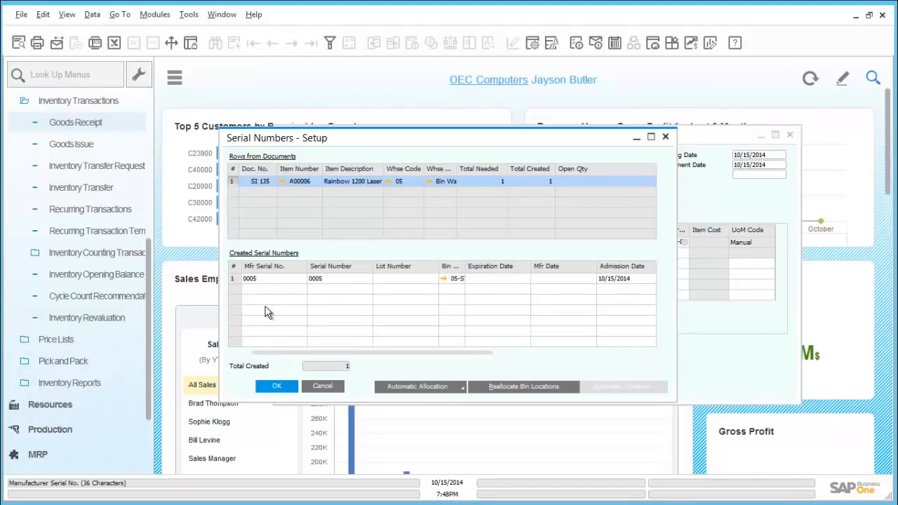
{"action": "left_click", "coordinate": [237, 278]}
{"action": "left_click", "coordinate": [273, 387]}
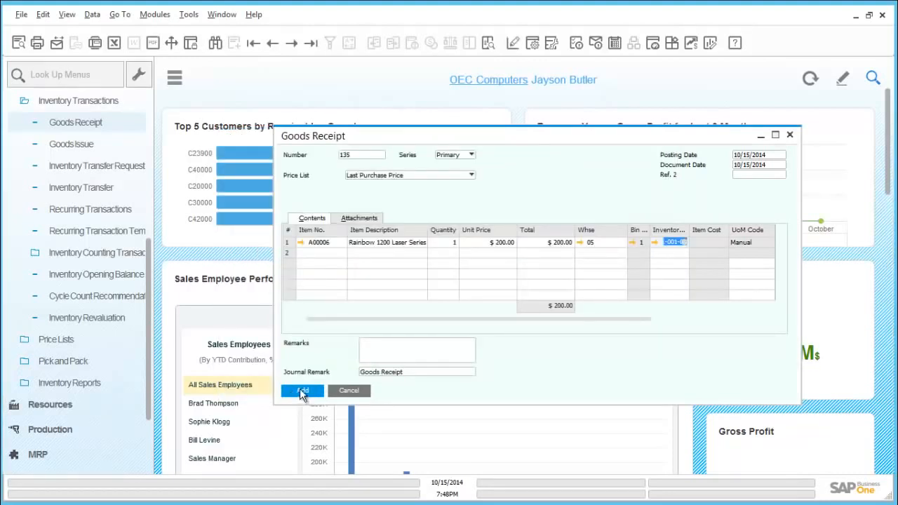
Step: Add the goods receipt, accepting that it cannot be changed, and close the goods receipt window
{"action": "left_click", "coordinate": [300, 390]}
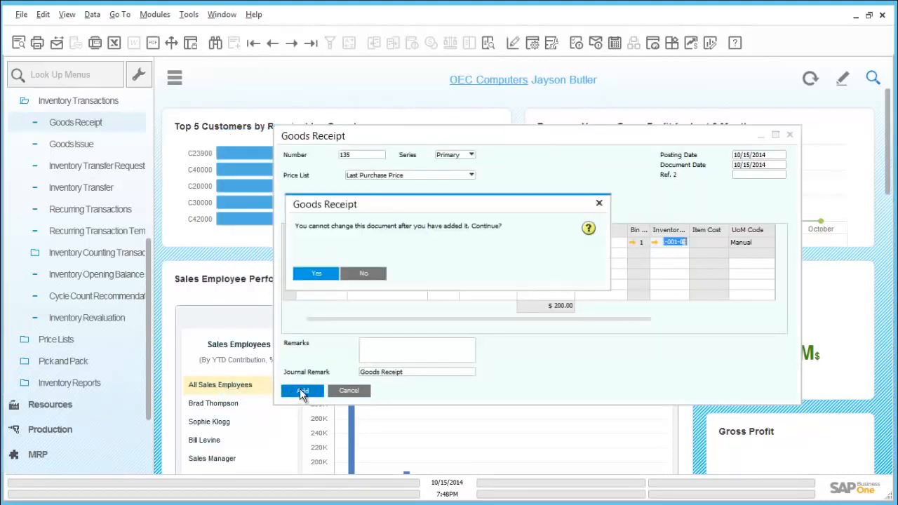
{"action": "left_click", "coordinate": [317, 273]}
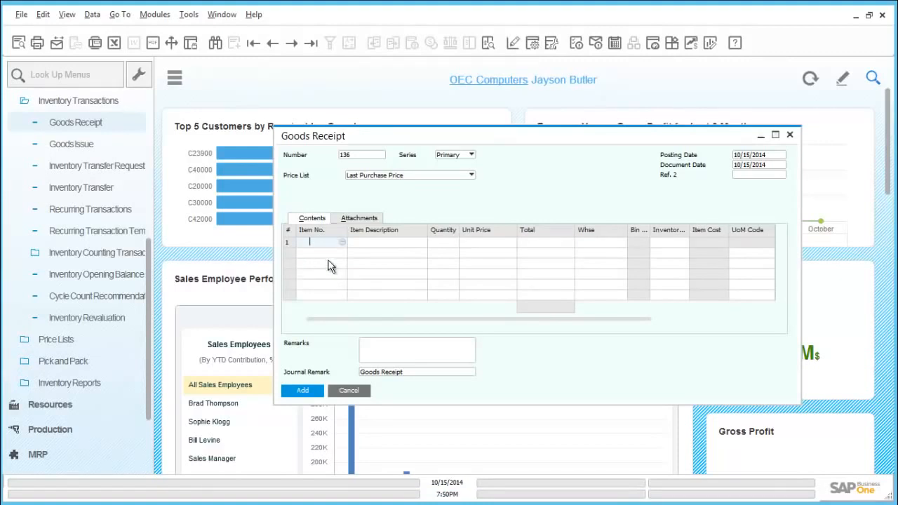
{"action": "left_click", "coordinate": [791, 136]}
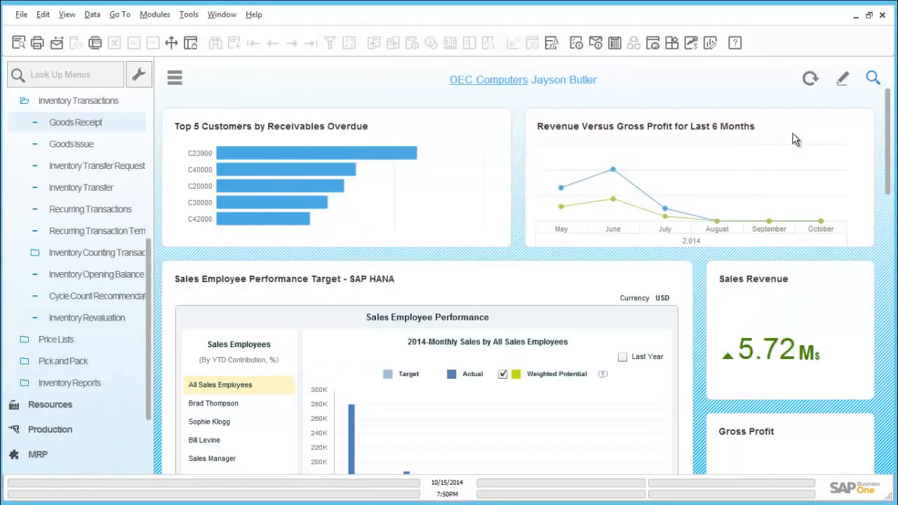
Step: Run the Bin Location Content List inventory report with its default selection criteria
{"action": "left_click", "coordinate": [174, 80]}
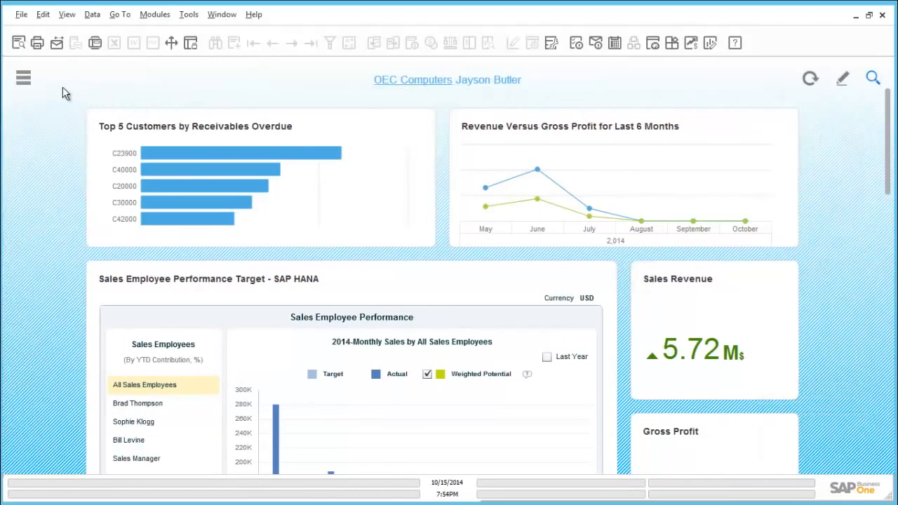
{"action": "left_click", "coordinate": [26, 80]}
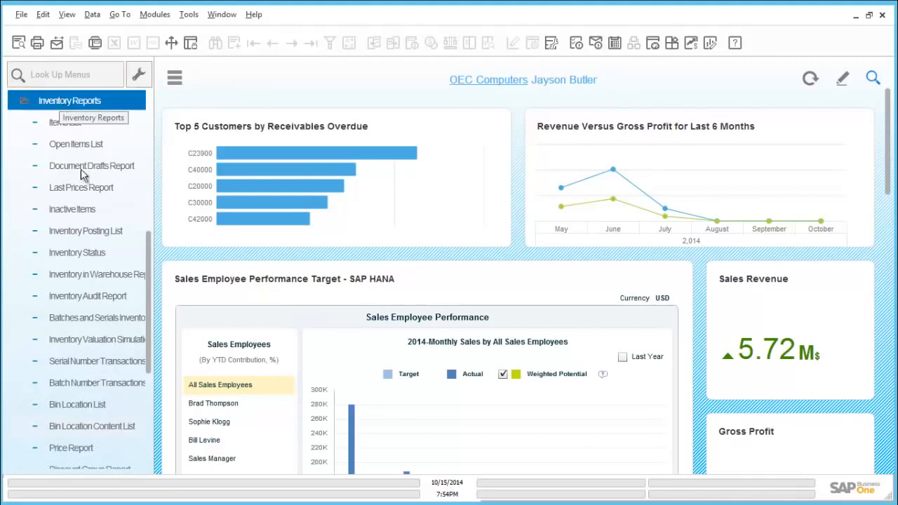
{"action": "left_click", "coordinate": [117, 424]}
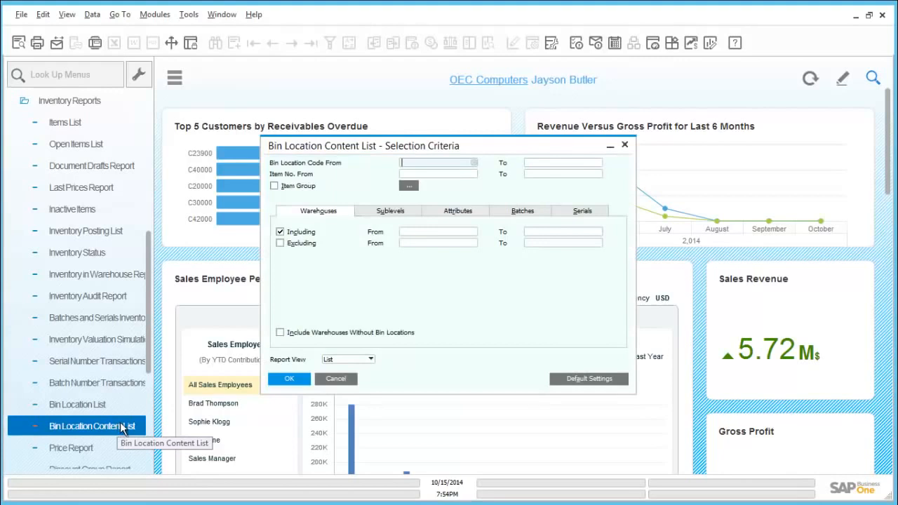
{"action": "left_click", "coordinate": [290, 379]}
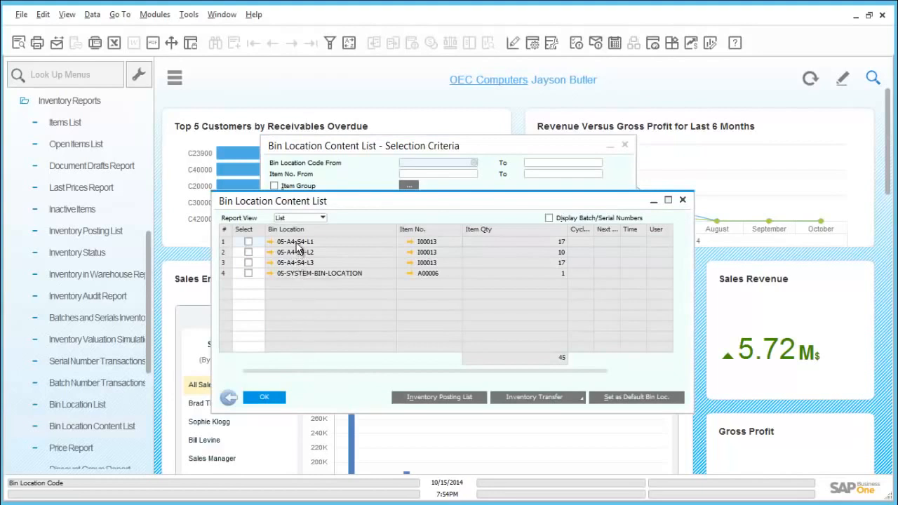
Step: Check the master data and stored serial numbers of bin 05-SYSTEM-BIN-LOCATION, then return to the full bin content list
{"action": "left_click", "coordinate": [271, 275]}
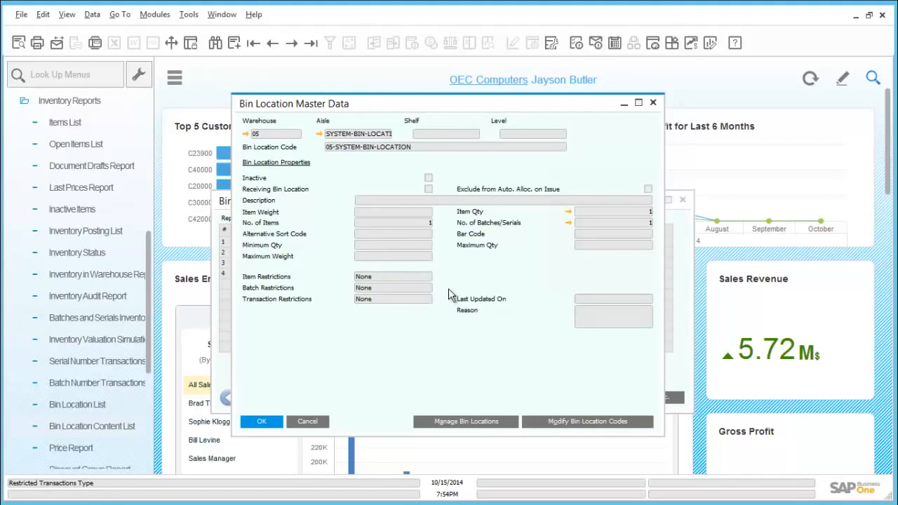
{"action": "left_click", "coordinate": [567, 223]}
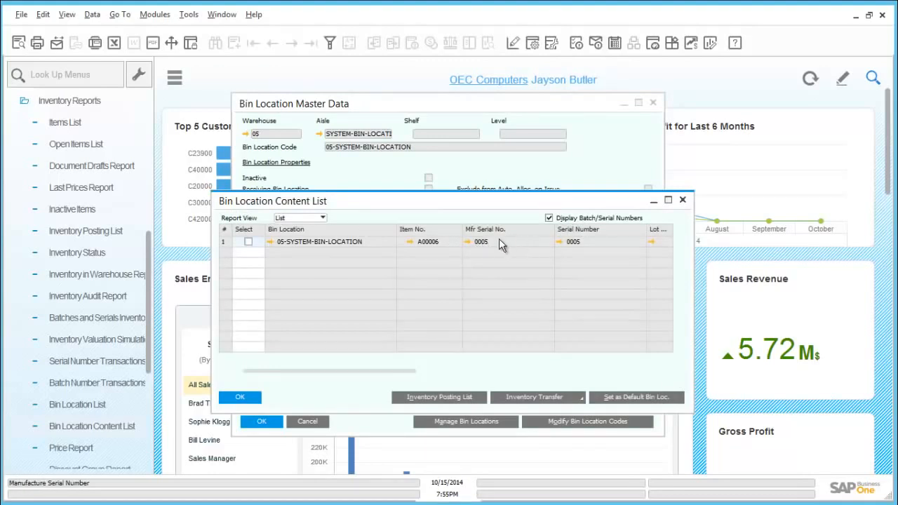
{"action": "left_click", "coordinate": [239, 397]}
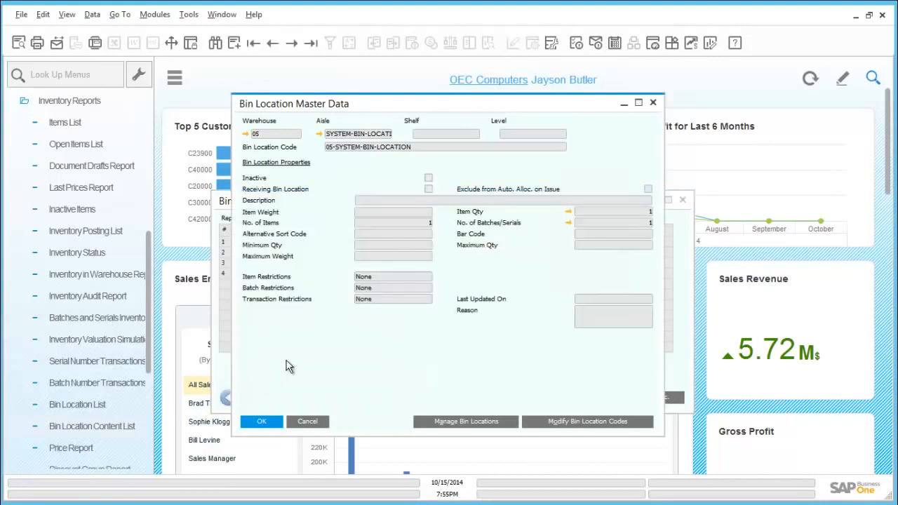
{"action": "left_click", "coordinate": [310, 421]}
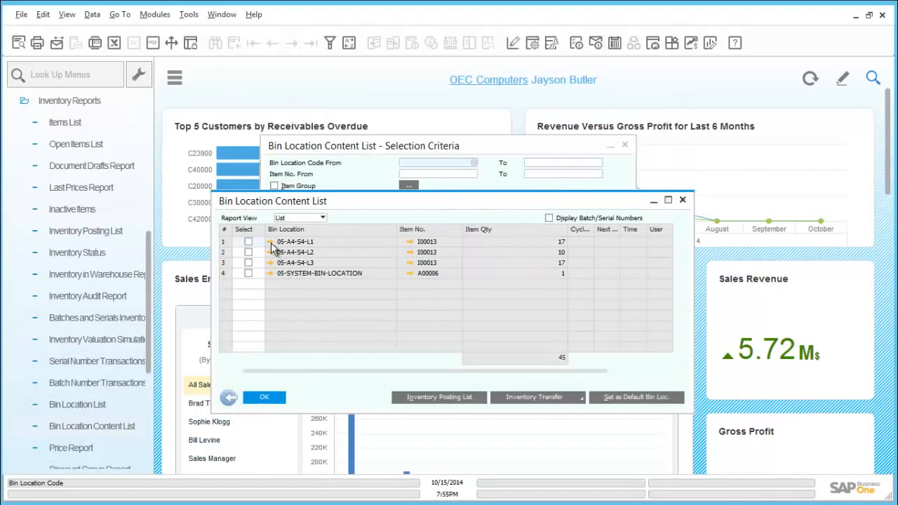
Step: Check the master data and item contents of bin 05-A4-S4-L1, then close the bin content list
{"action": "left_click", "coordinate": [271, 243]}
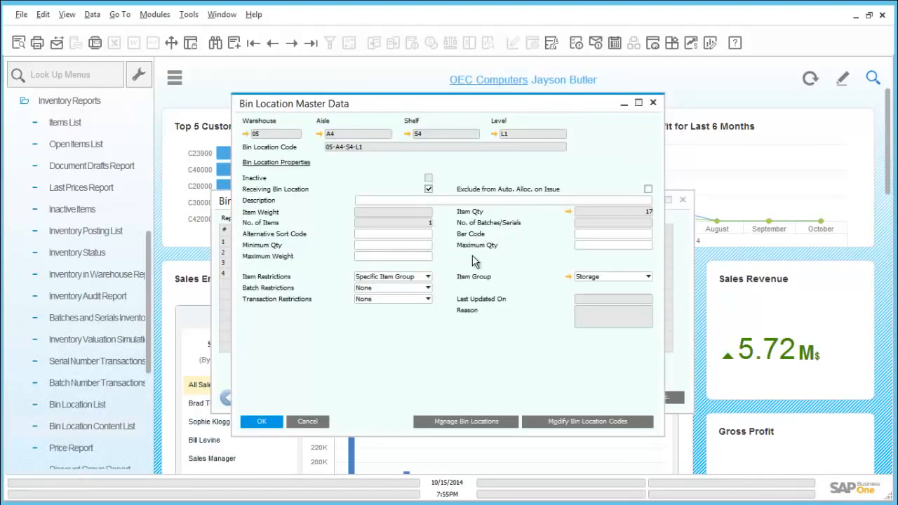
{"action": "left_click", "coordinate": [568, 211]}
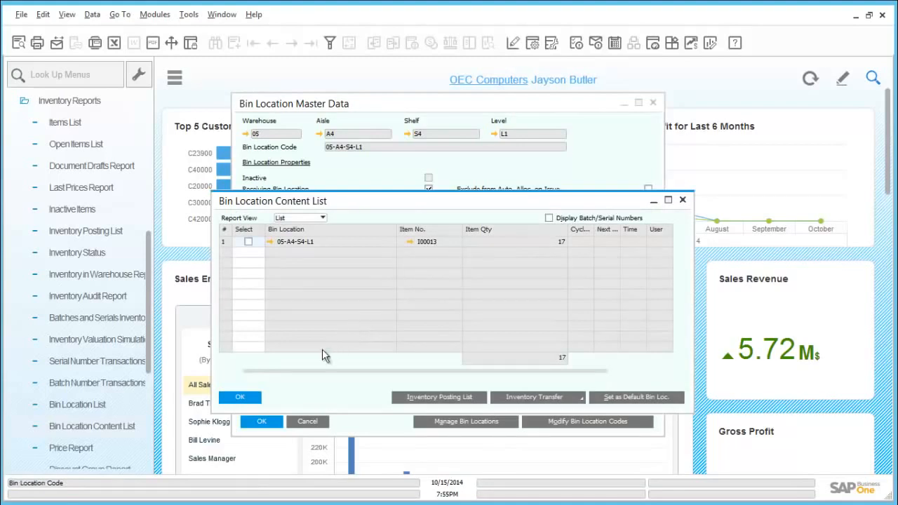
{"action": "left_click", "coordinate": [252, 397]}
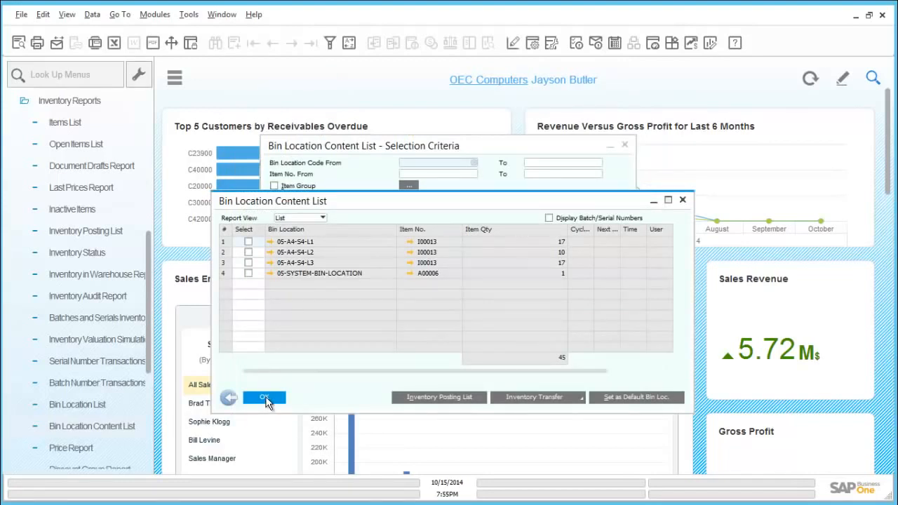
{"action": "left_click", "coordinate": [266, 399]}
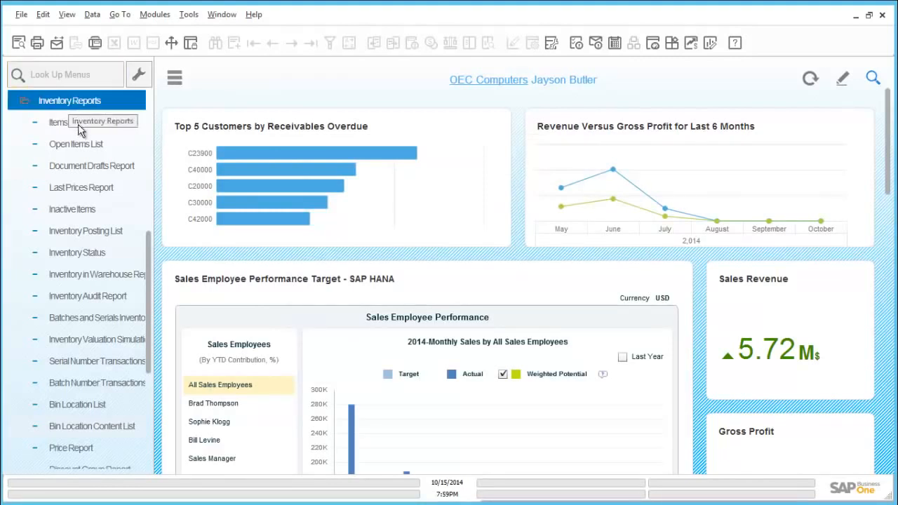
Step: Run the detailed Inventory in Warehouse Report for all items and warehouses, review it, and return to the selection criteria
{"action": "left_click", "coordinate": [76, 144]}
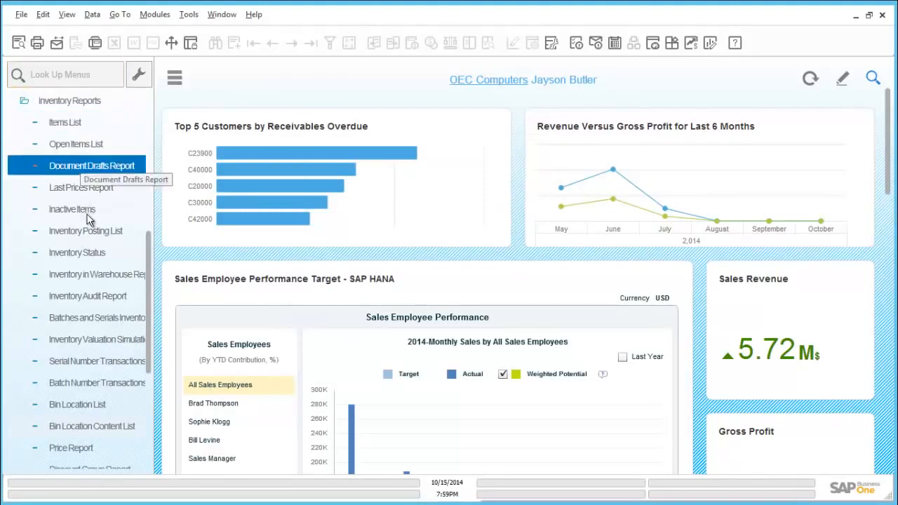
{"action": "left_click", "coordinate": [100, 277]}
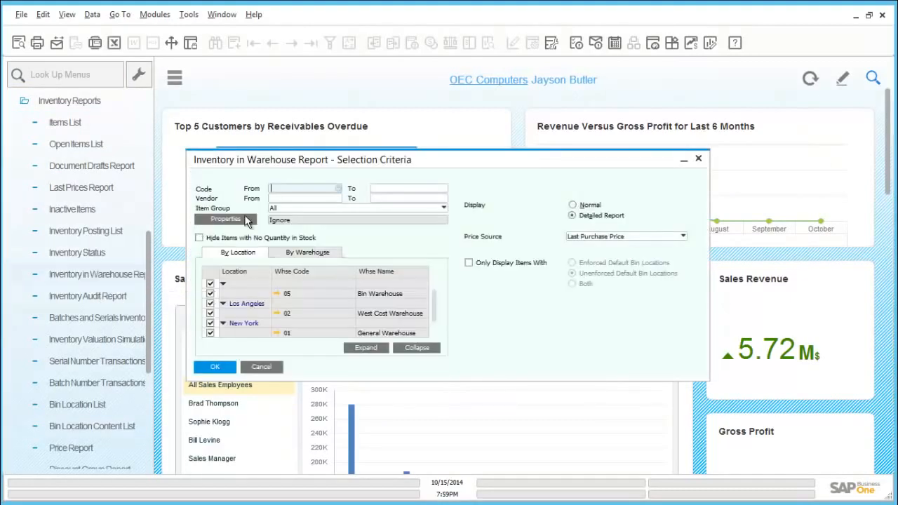
{"action": "left_click", "coordinate": [340, 188]}
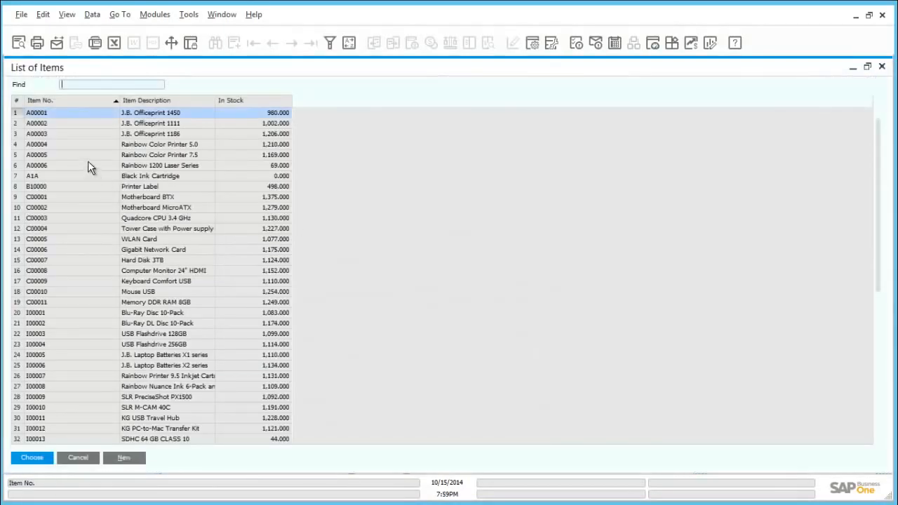
{"action": "left_click", "coordinate": [85, 458]}
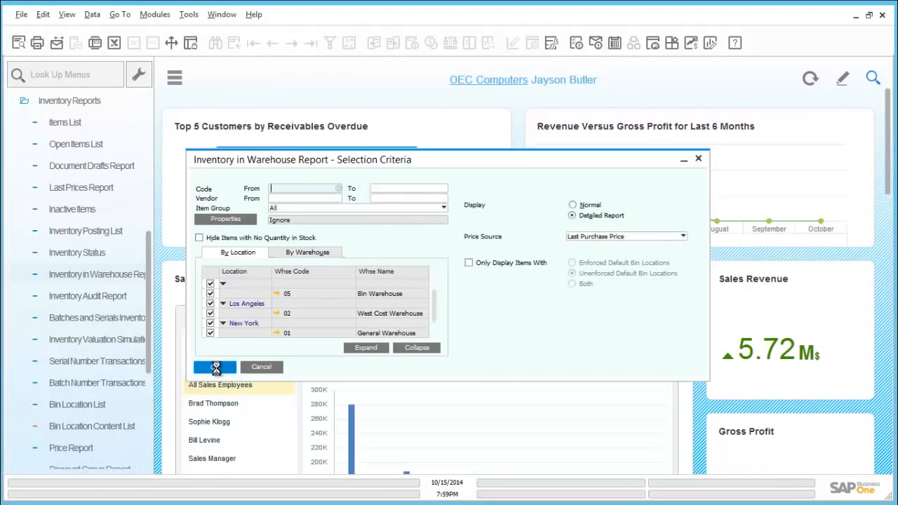
{"action": "left_click", "coordinate": [217, 369]}
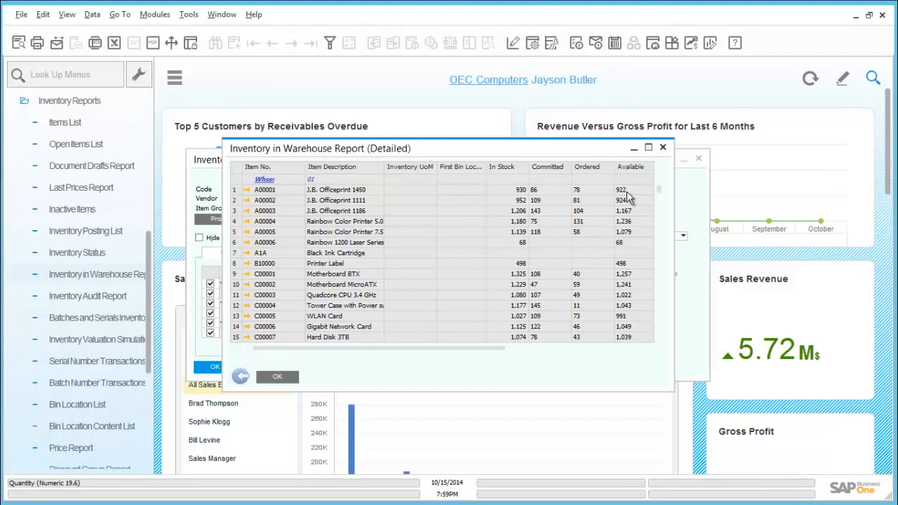
{"action": "left_click", "coordinate": [240, 377]}
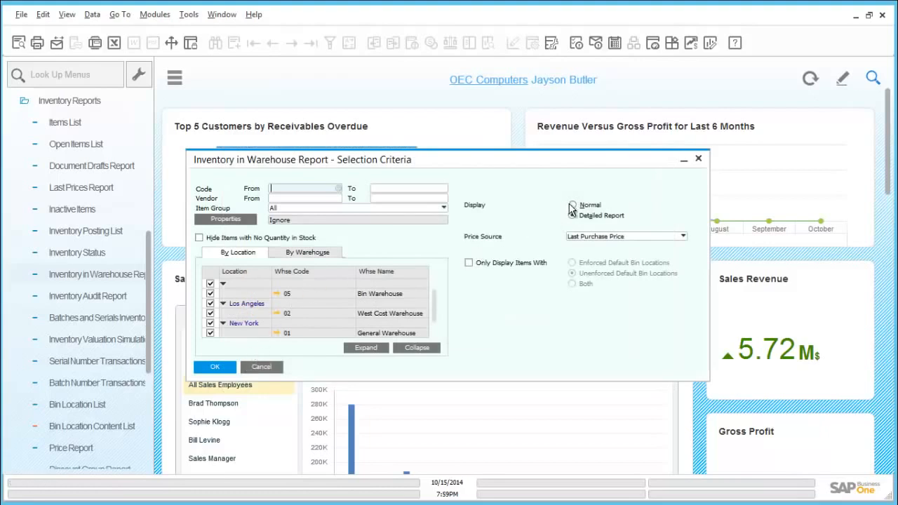
Step: Run the Inventory in Warehouse Report in Normal display and compare the committed, ordered and in-stock quantities
{"action": "left_click", "coordinate": [573, 206]}
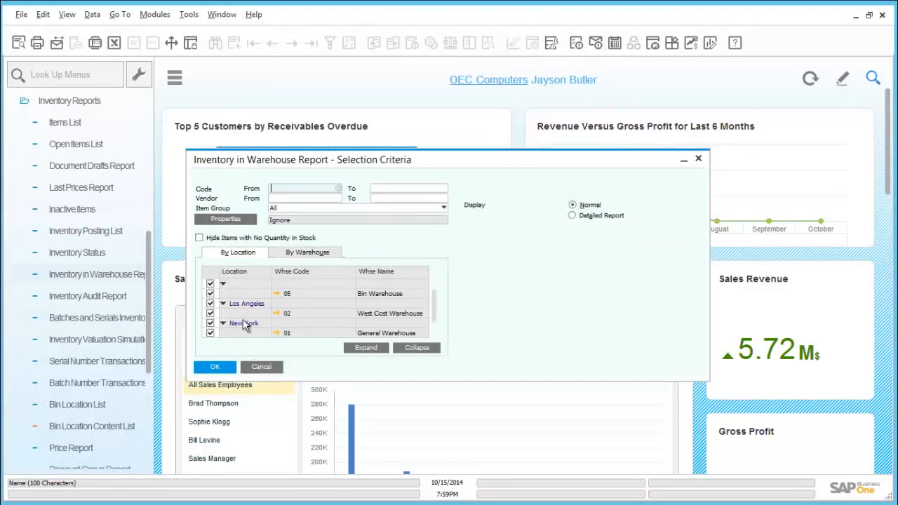
{"action": "left_click", "coordinate": [218, 367]}
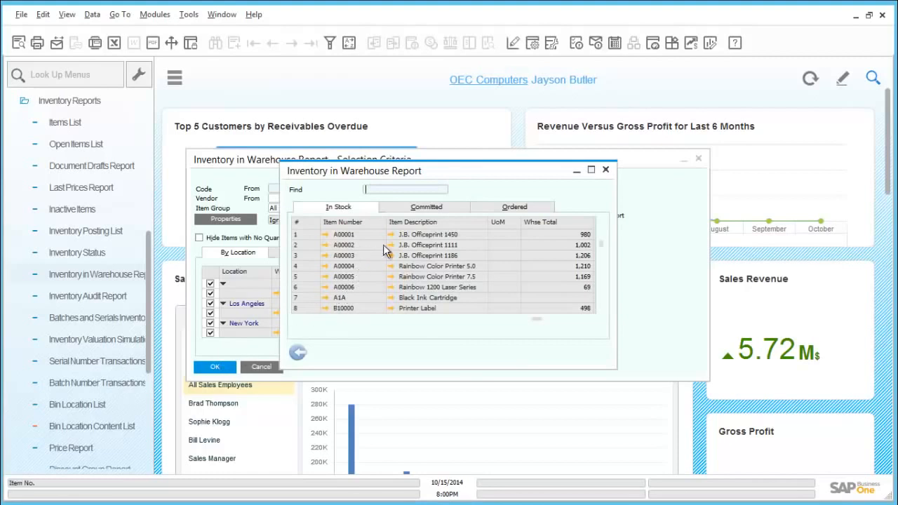
{"action": "left_click", "coordinate": [431, 207]}
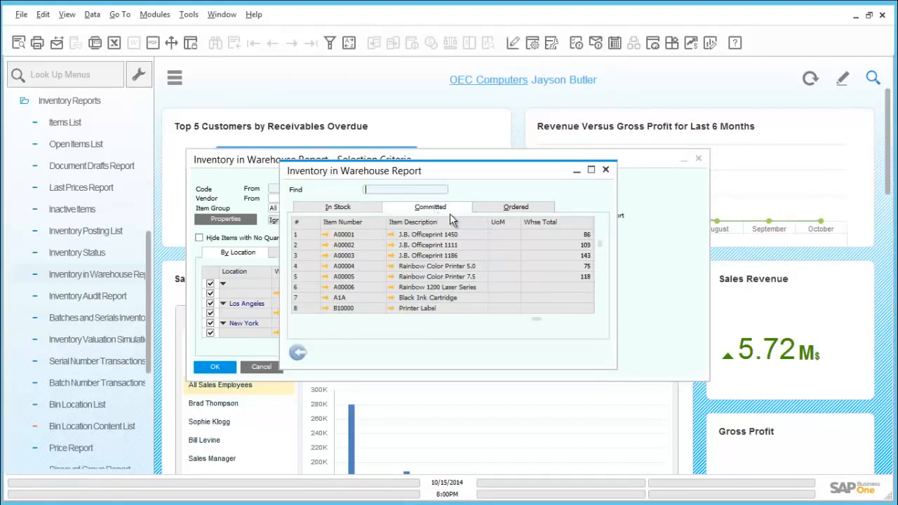
{"action": "left_click", "coordinate": [486, 208]}
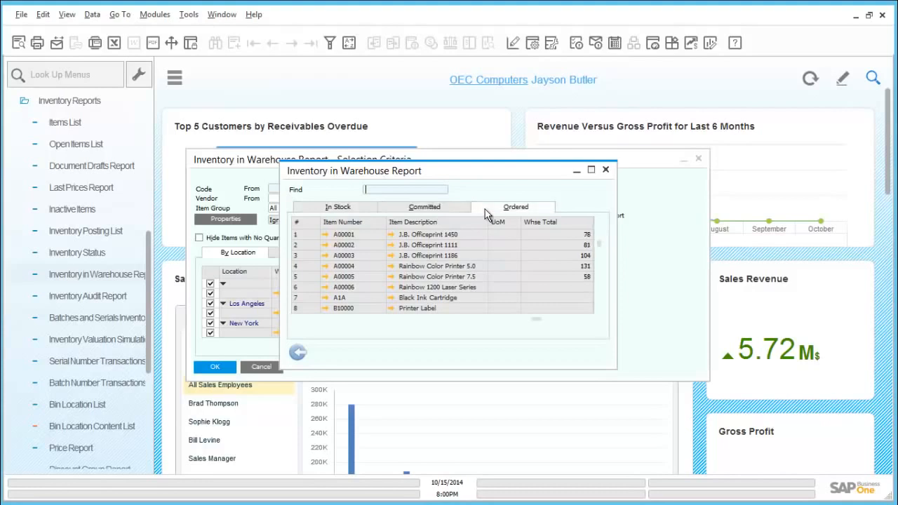
{"action": "left_click", "coordinate": [339, 209]}
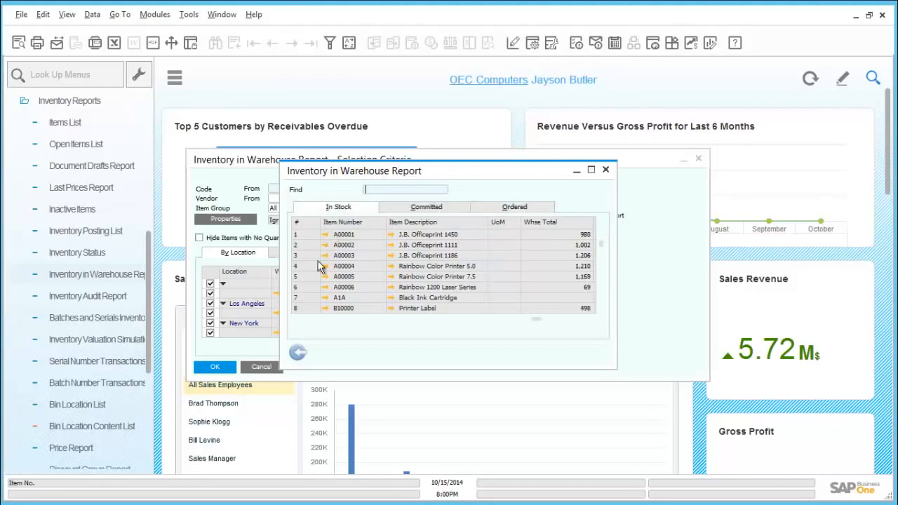
Step: Close the Inventory in Warehouse Report with its selection criteria and open the Inventory Audit Report selection criteria
{"action": "left_click", "coordinate": [298, 352]}
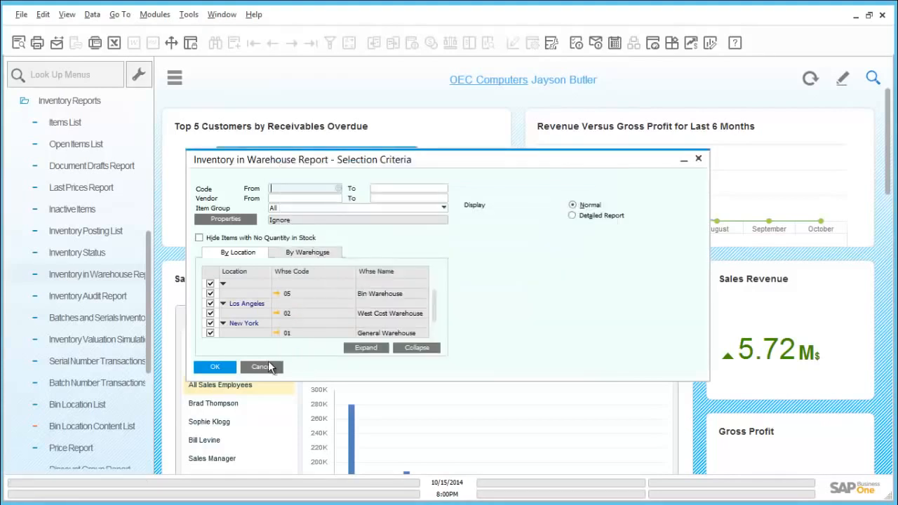
{"action": "left_click", "coordinate": [268, 362]}
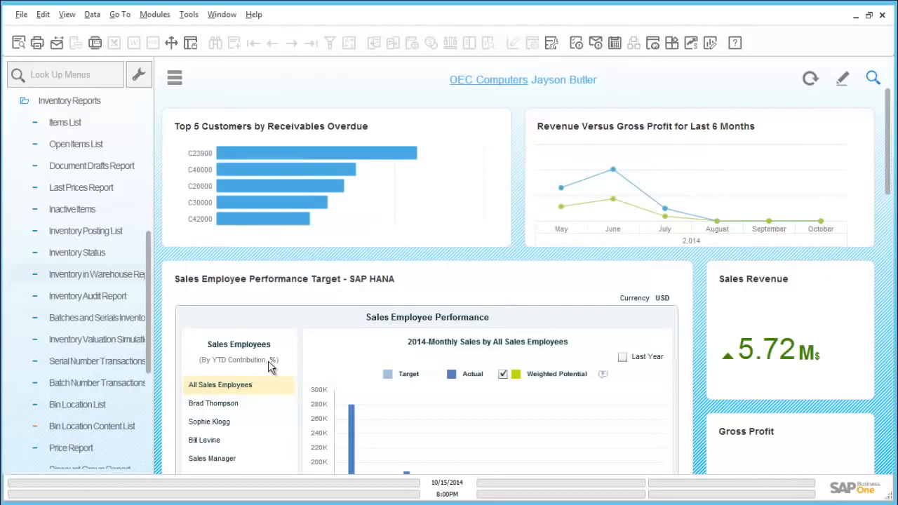
{"action": "left_click", "coordinate": [112, 298]}
{"action": "left_click", "coordinate": [109, 296]}
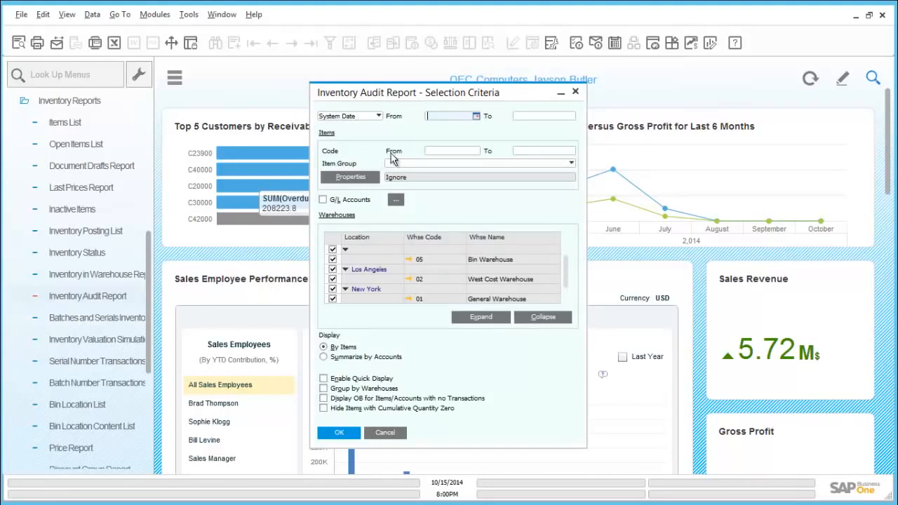
Step: Run the Inventory Audit Report by items for all warehouses from system date 01/01/2014, grouped by warehouses
{"action": "left_click", "coordinate": [476, 117]}
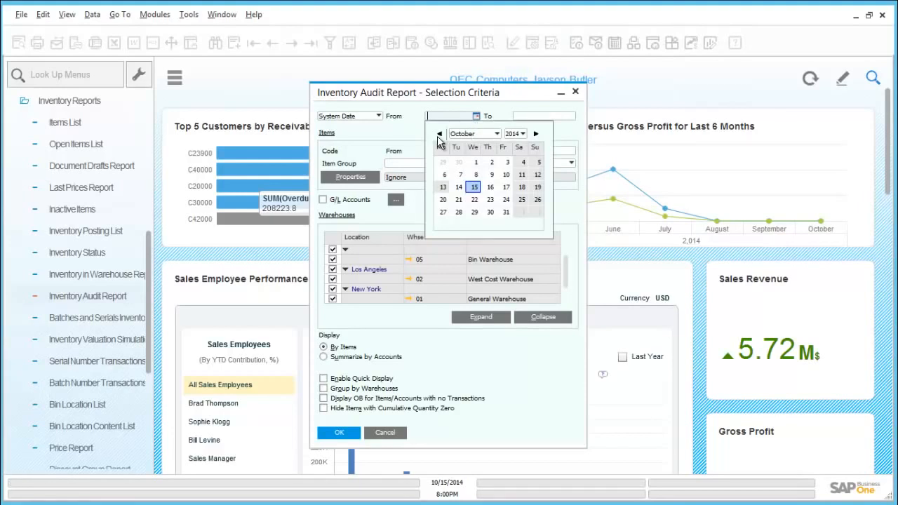
{"action": "left_click", "coordinate": [474, 135]}
{"action": "left_click", "coordinate": [464, 145]}
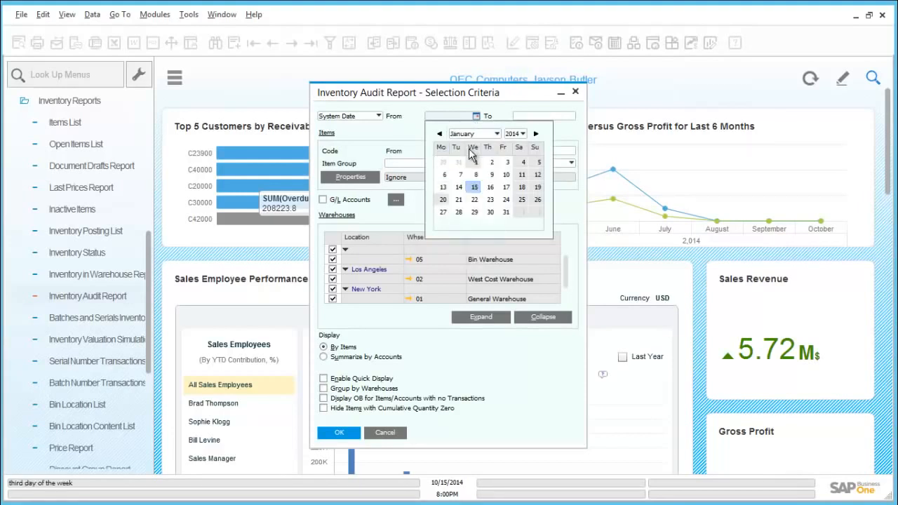
{"action": "left_click", "coordinate": [475, 163]}
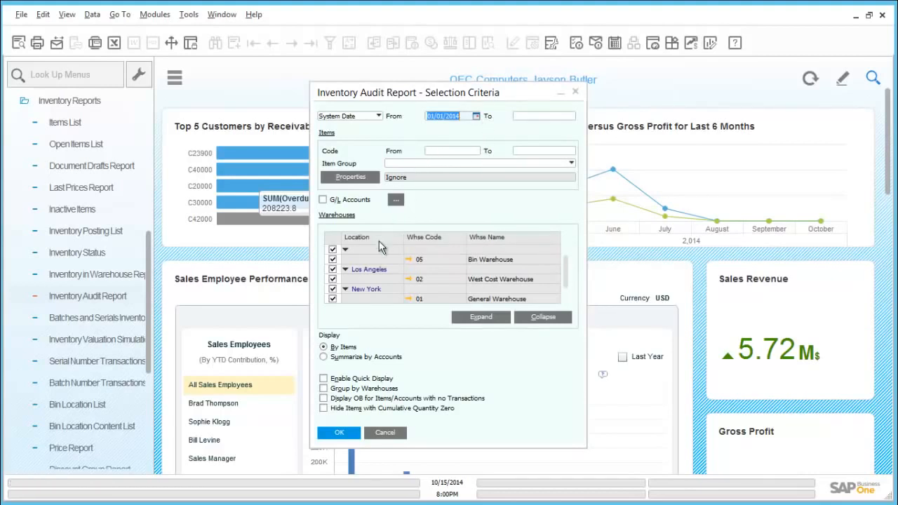
{"action": "left_click", "coordinate": [323, 390]}
{"action": "left_click", "coordinate": [337, 433]}
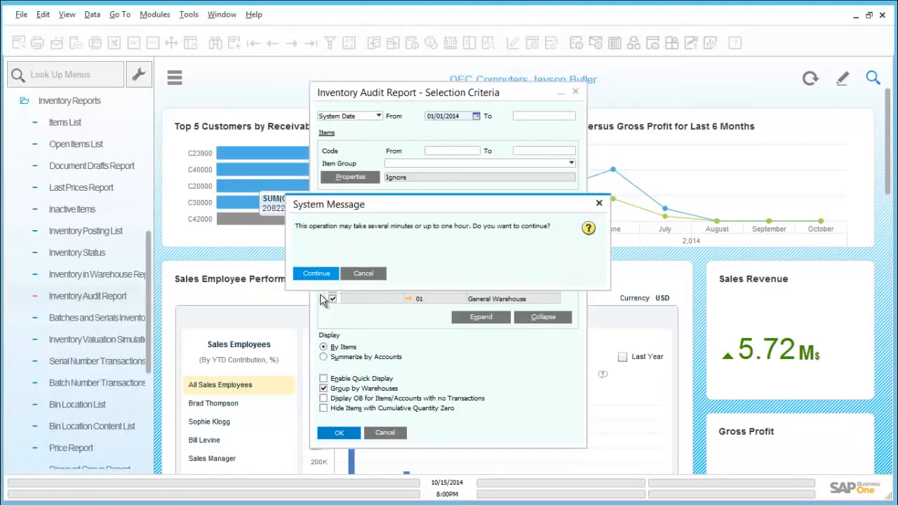
{"action": "left_click", "coordinate": [326, 274]}
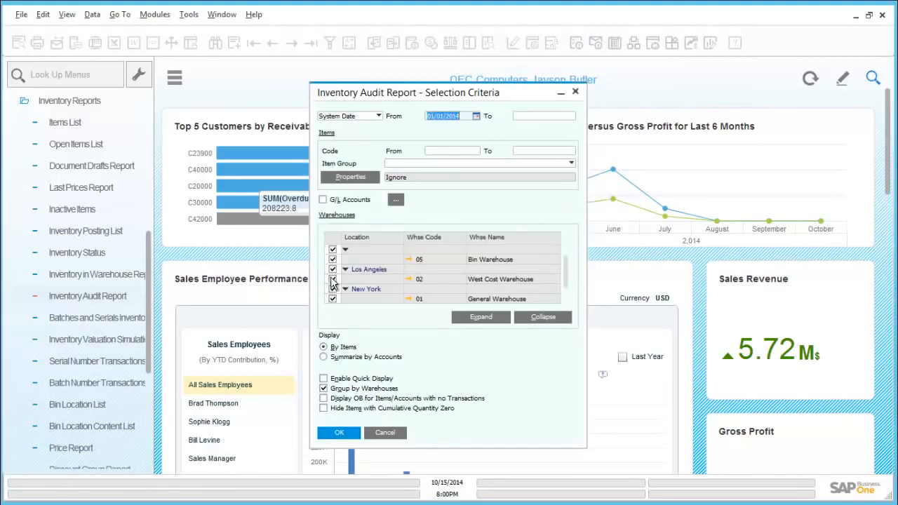
{"action": "left_click", "coordinate": [333, 280]}
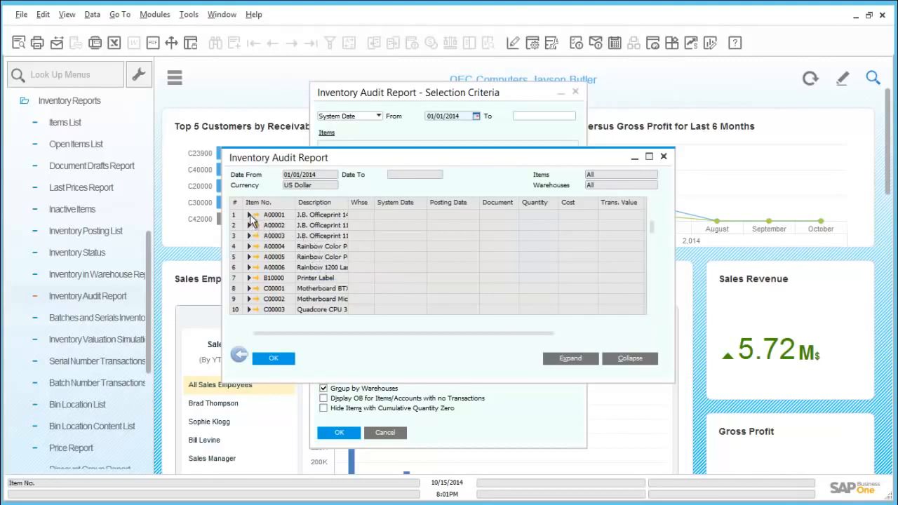
Step: Review the audit transactions of item A00001 in warehouse 01 in an enlarged report window, and close the report
{"action": "left_click", "coordinate": [249, 215]}
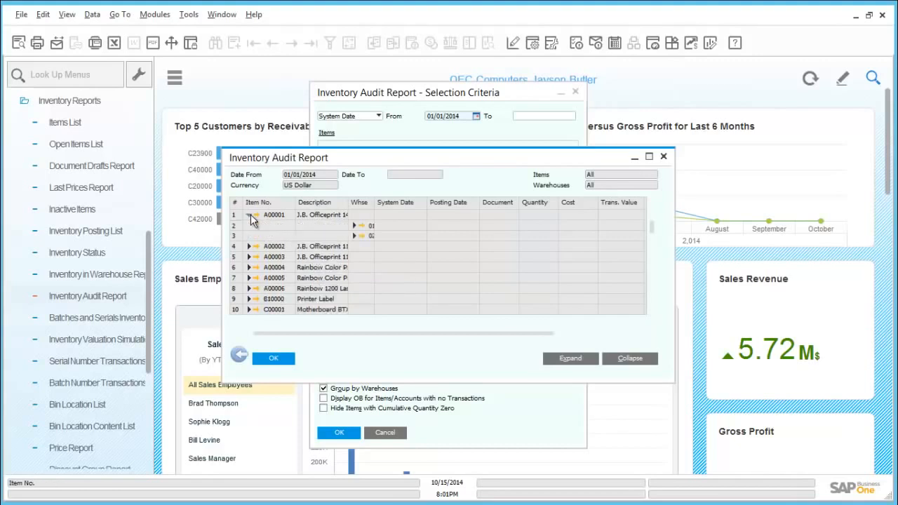
{"action": "left_click", "coordinate": [354, 225]}
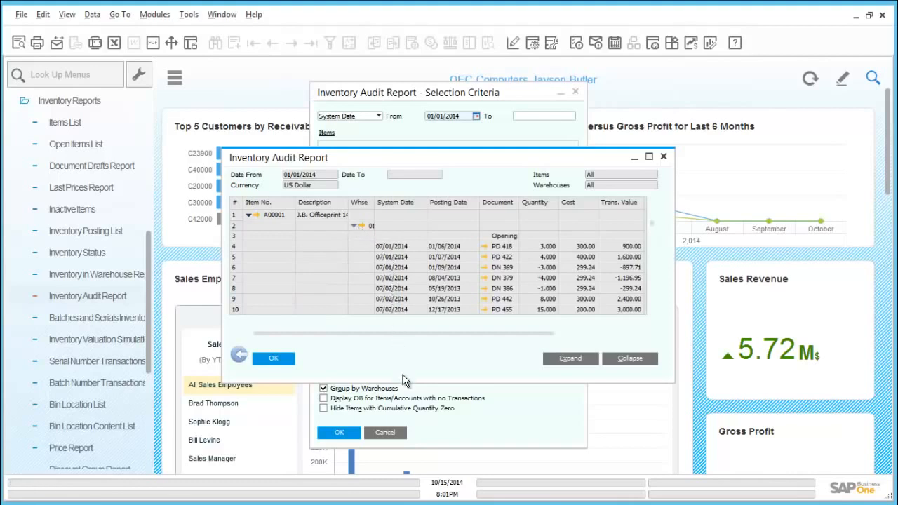
{"action": "left_click_drag", "start_coordinate": [404, 388], "coordinate": [402, 466]}
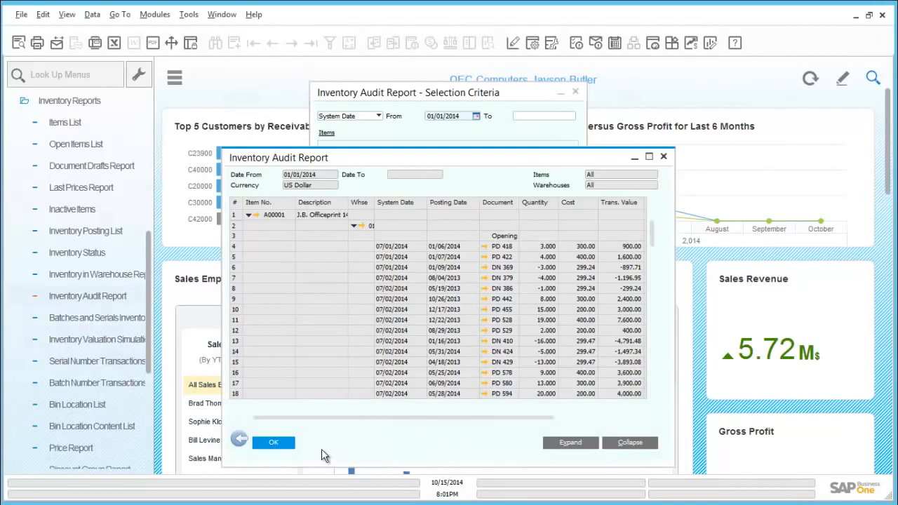
{"action": "left_click", "coordinate": [281, 442]}
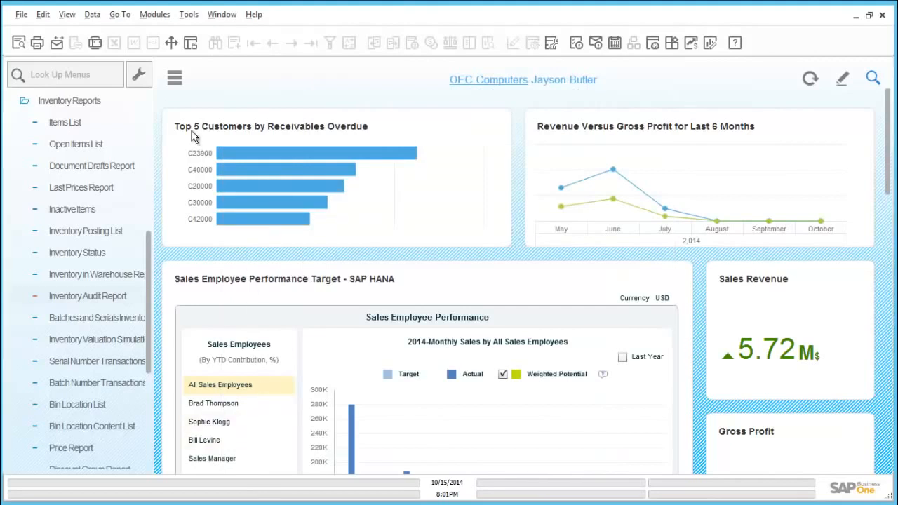
Step: Open a new inventory transfer from warehouse 01 and set its destination to 02, West Cost Warehouse
{"action": "left_click", "coordinate": [49, 106]}
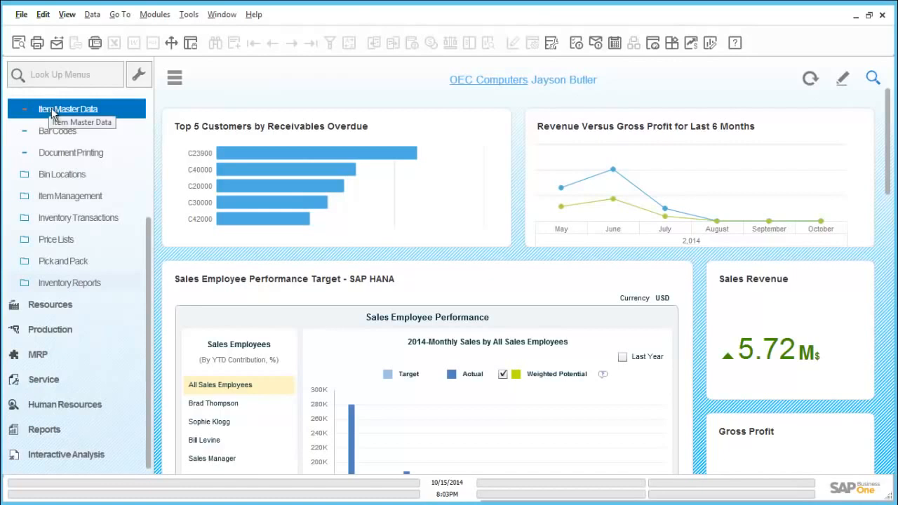
{"action": "left_click", "coordinate": [67, 136]}
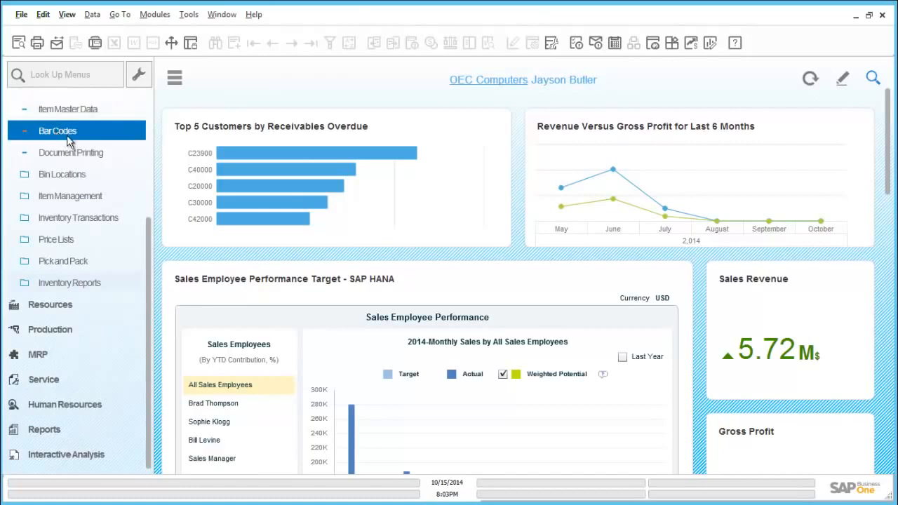
{"action": "left_click", "coordinate": [88, 220]}
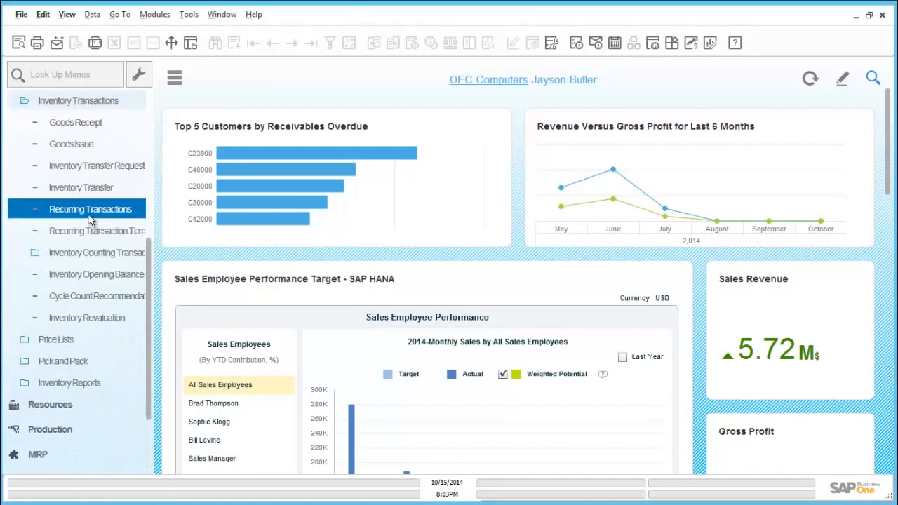
{"action": "left_click", "coordinate": [89, 194]}
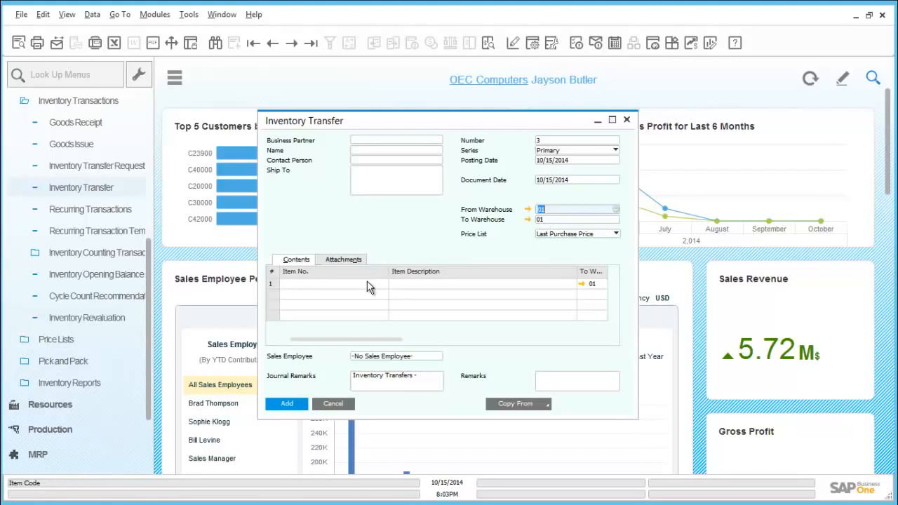
{"action": "left_click", "coordinate": [539, 220]}
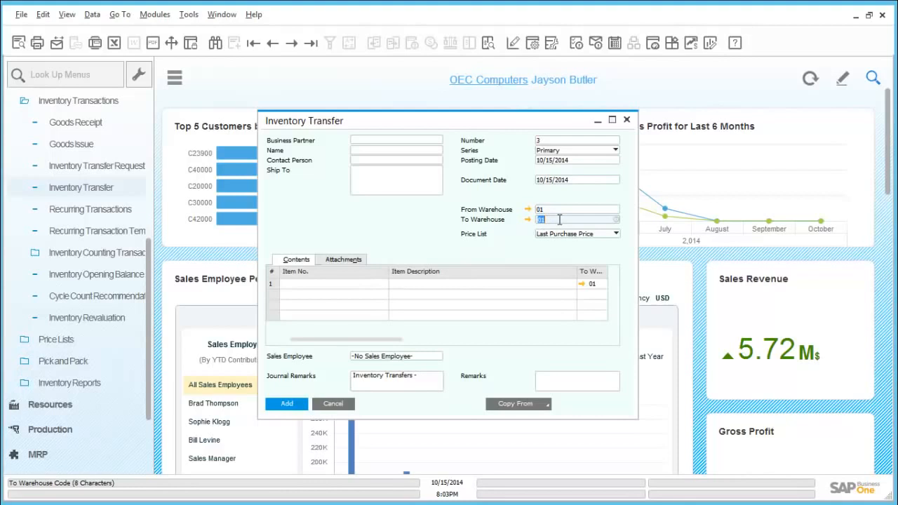
{"action": "key", "text": "BackSpace"}
{"action": "key", "text": "Tab"}
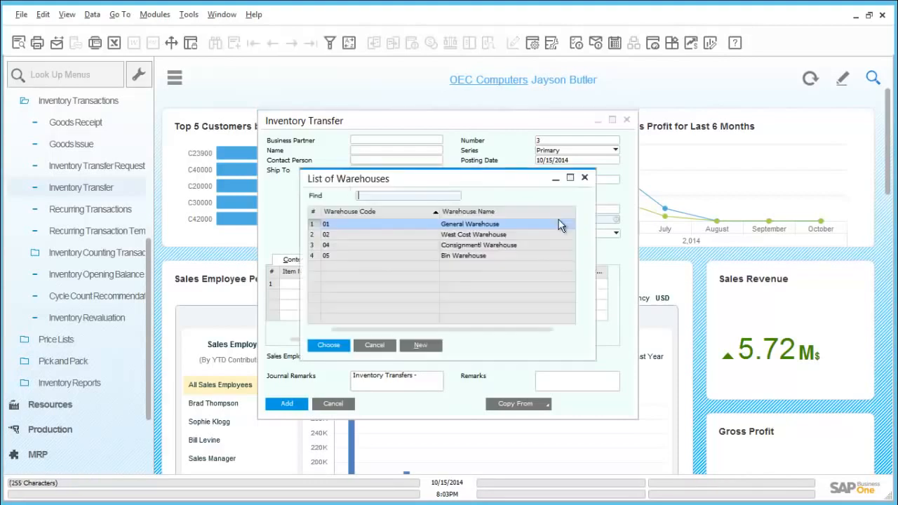
{"action": "double_click", "coordinate": [455, 241]}
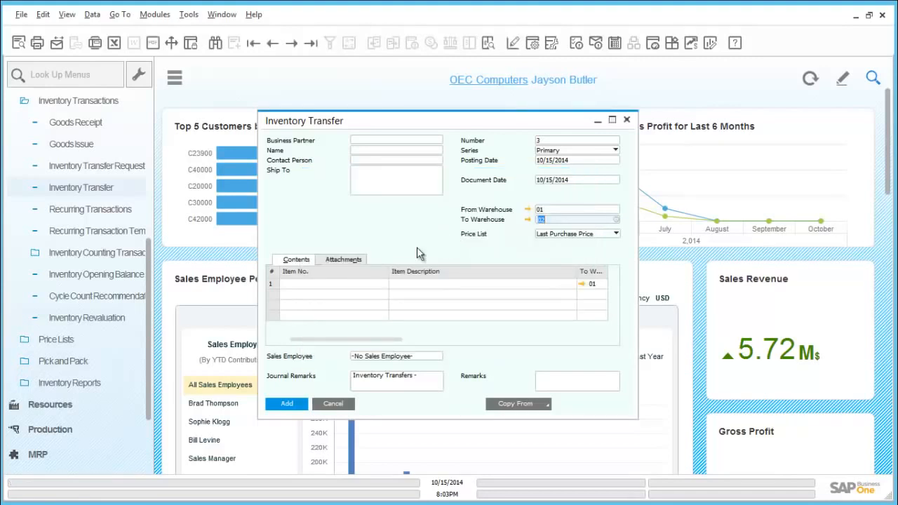
Step: Enter item A00006 in the first row of the inventory transfer and check the row's remaining columns
{"action": "left_click", "coordinate": [349, 284]}
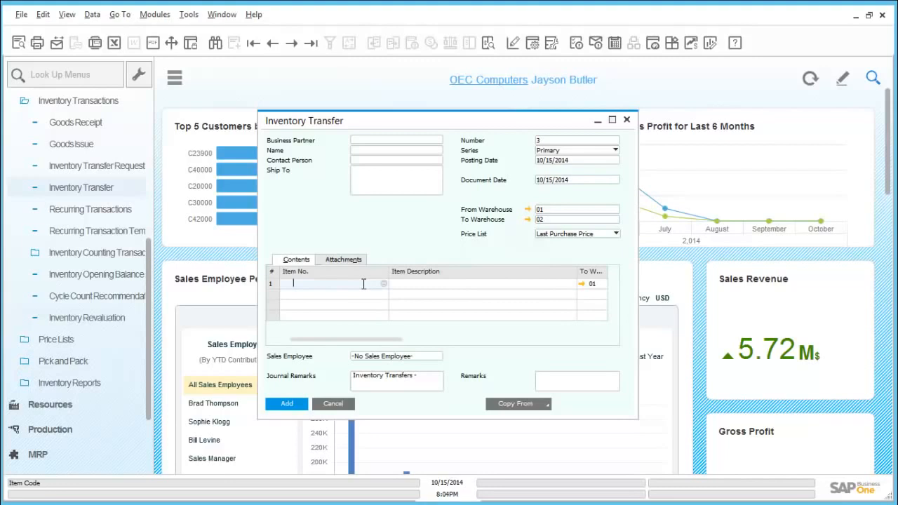
{"action": "type", "text": "a00006"}
{"action": "key", "text": "Tab"}
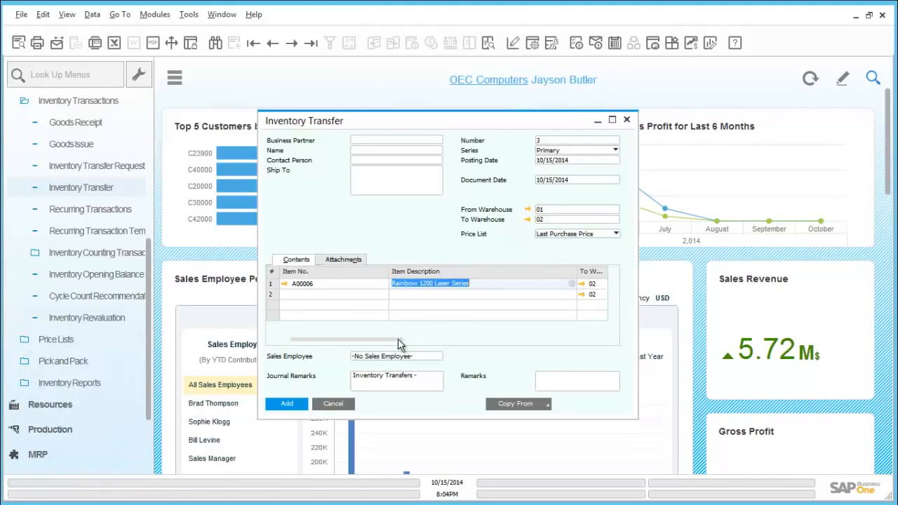
{"action": "left_click_drag", "start_coordinate": [397, 340], "coordinate": [325, 344]}
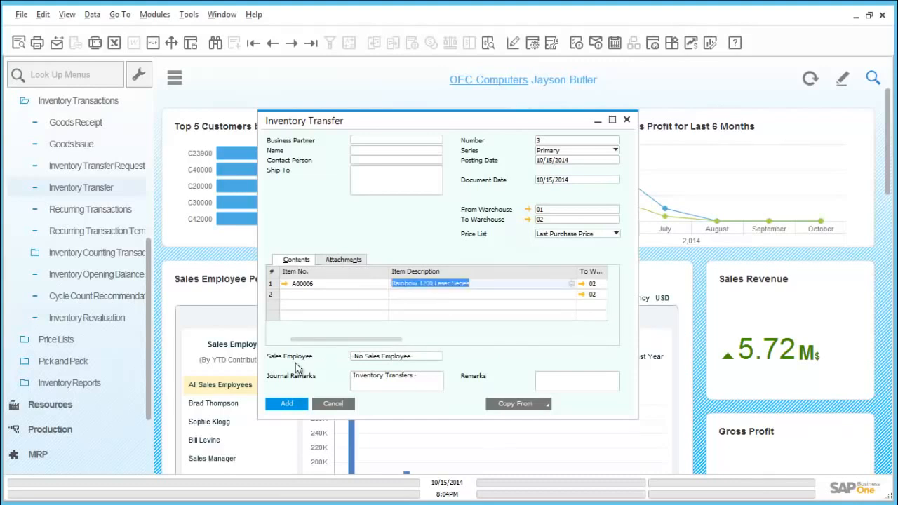
Step: Assign serial number A6-000285 to the A00006 row of the inventory transfer
{"action": "left_click", "coordinate": [287, 403]}
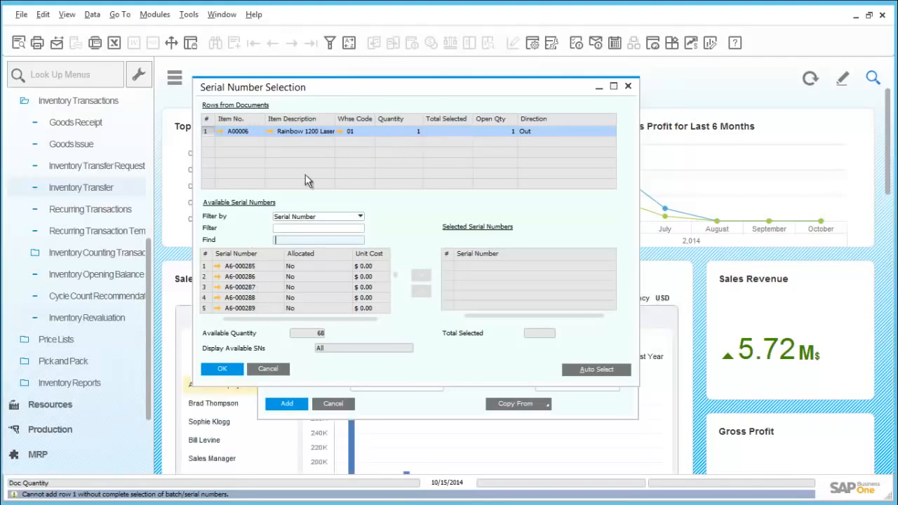
{"action": "left_click", "coordinate": [252, 266]}
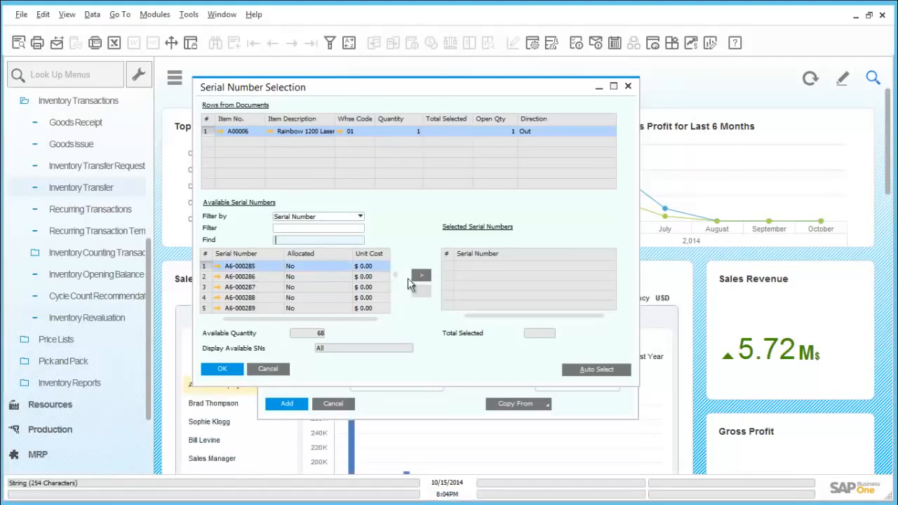
{"action": "left_click", "coordinate": [424, 275]}
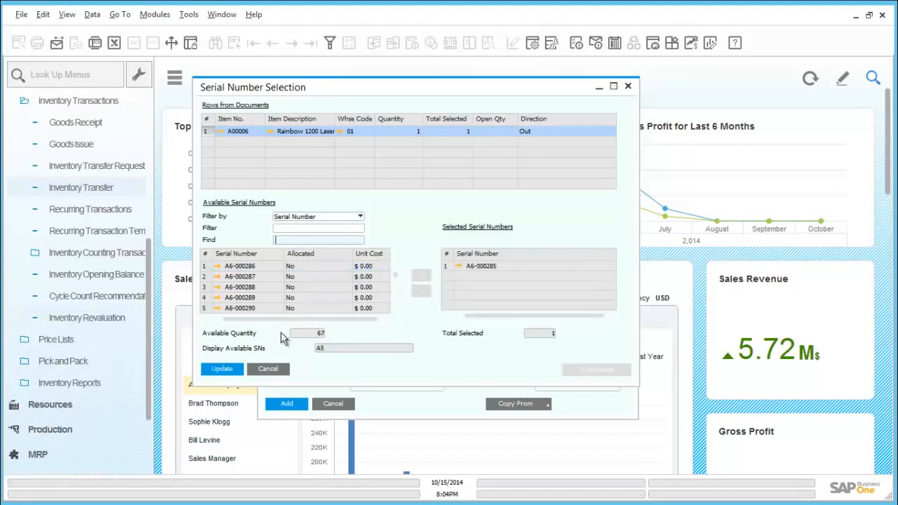
{"action": "left_click", "coordinate": [236, 369]}
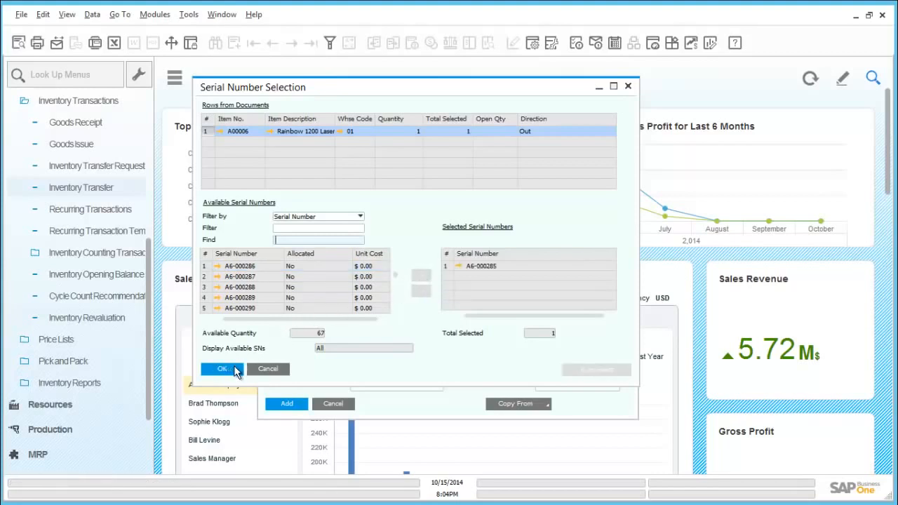
{"action": "left_click", "coordinate": [236, 369]}
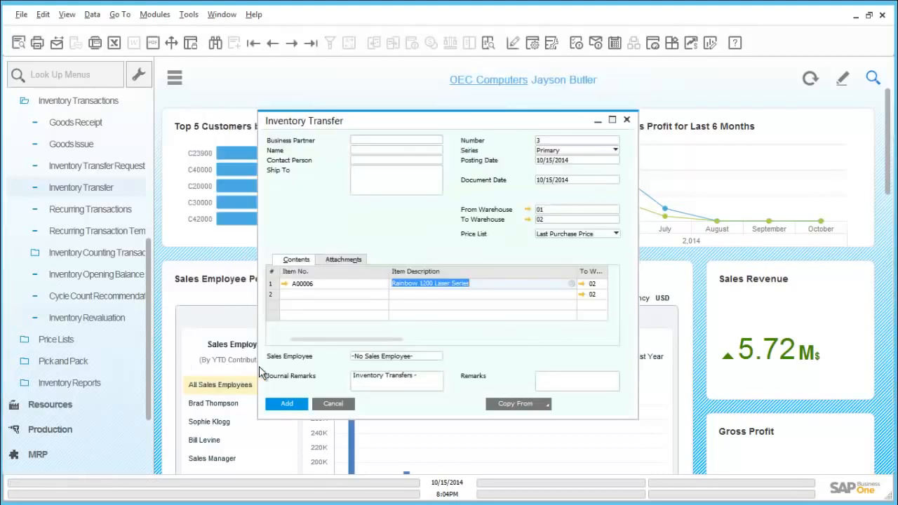
Step: Add the inventory transfer, accept that it cannot be changed, and close the transfer form
{"action": "left_click", "coordinate": [295, 407]}
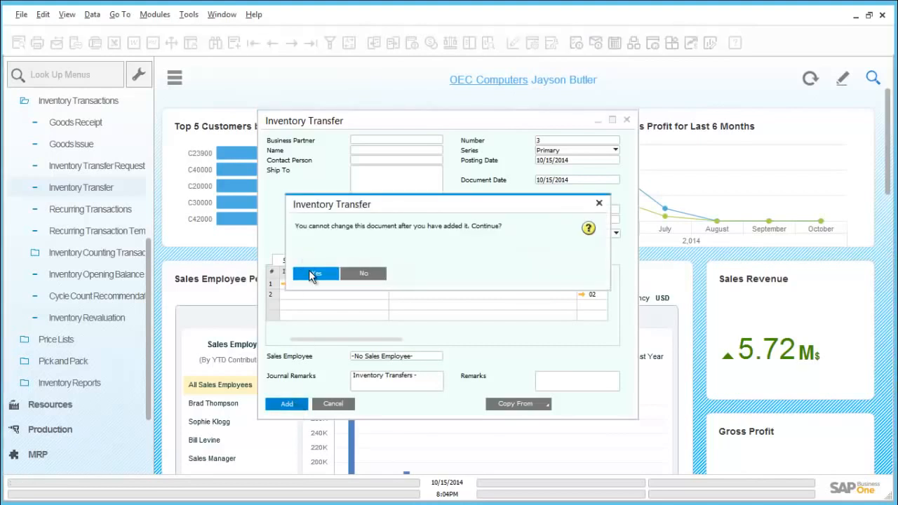
{"action": "left_click", "coordinate": [312, 275]}
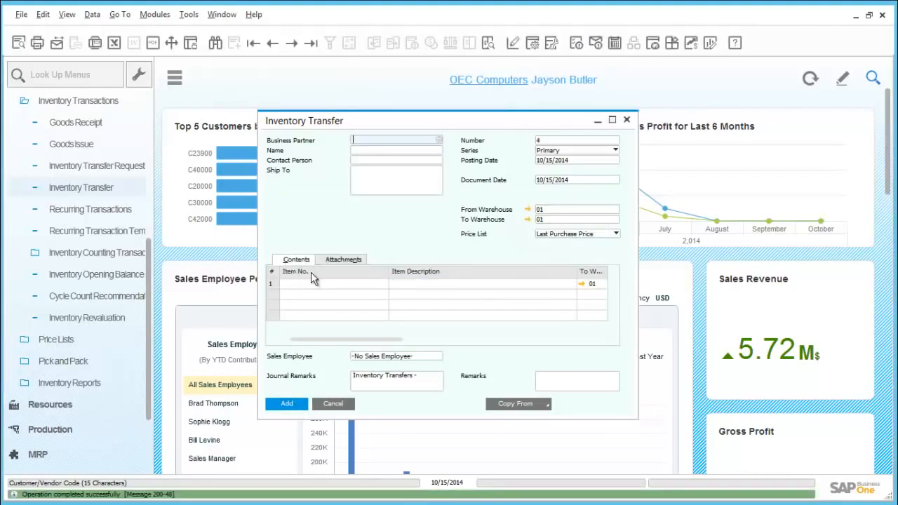
{"action": "left_click", "coordinate": [334, 404]}
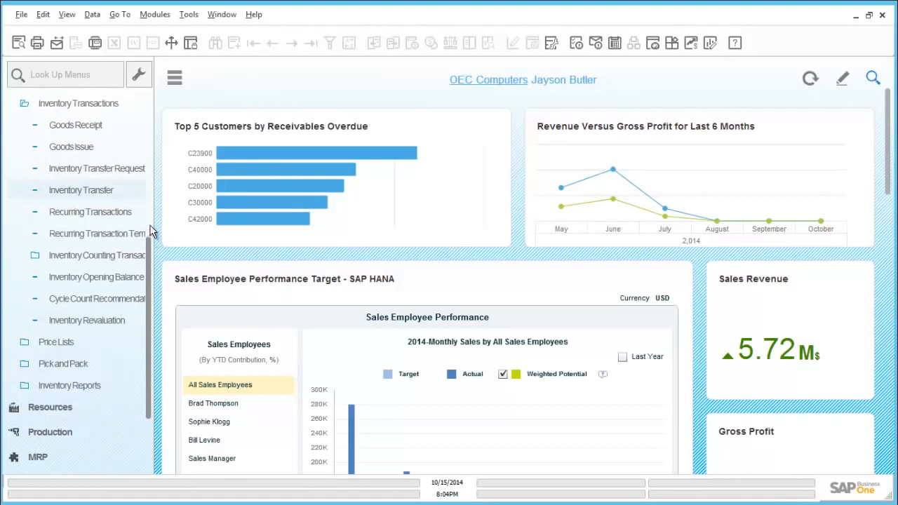
Step: Open the price lists and display the item prices of the Regular Sales Price list
{"action": "scroll", "coordinate": [152, 210], "scroll_direction": "up", "scroll_amount": 1}
{"action": "scroll", "coordinate": [151, 203], "scroll_direction": "up", "scroll_amount": 3}
{"action": "left_click", "coordinate": [115, 226]}
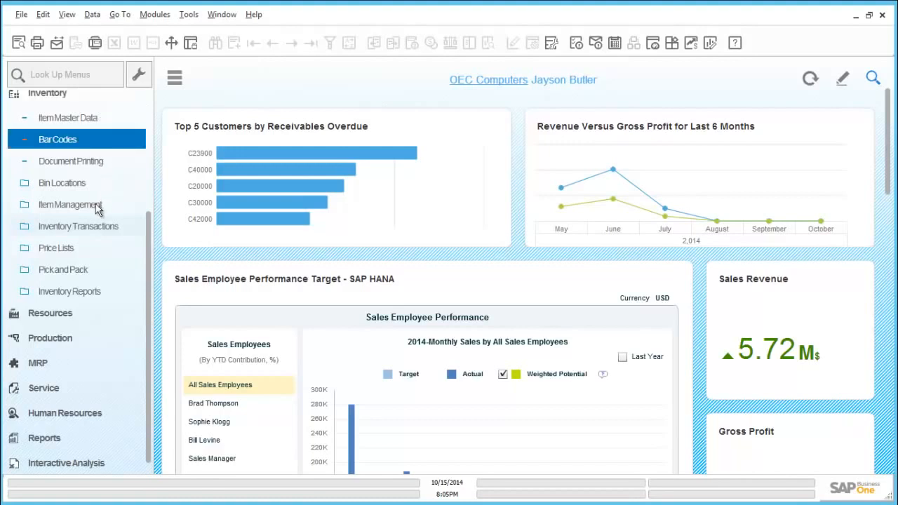
{"action": "left_click", "coordinate": [88, 251]}
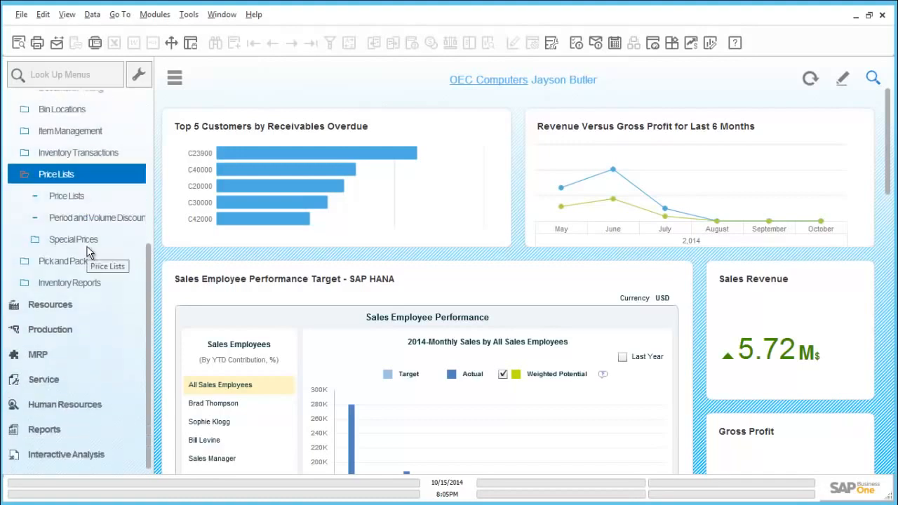
{"action": "left_click", "coordinate": [87, 200]}
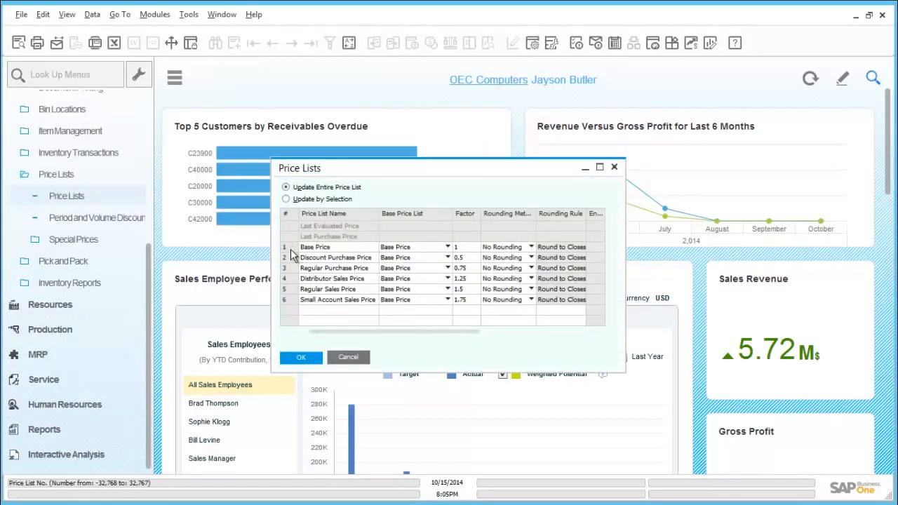
{"action": "left_click", "coordinate": [288, 289]}
{"action": "double_click", "coordinate": [288, 289]}
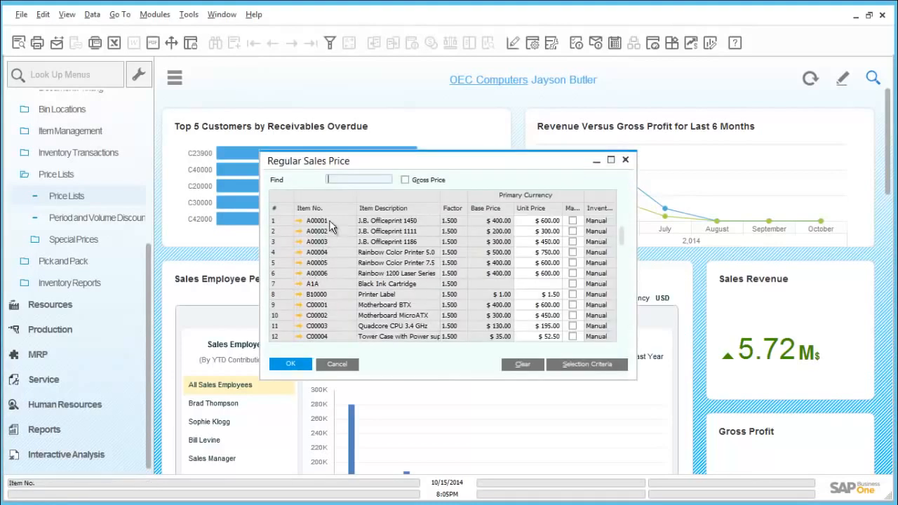
Step: Open the master data of item A00001, set its base price to $390, and save the item
{"action": "left_click", "coordinate": [531, 221]}
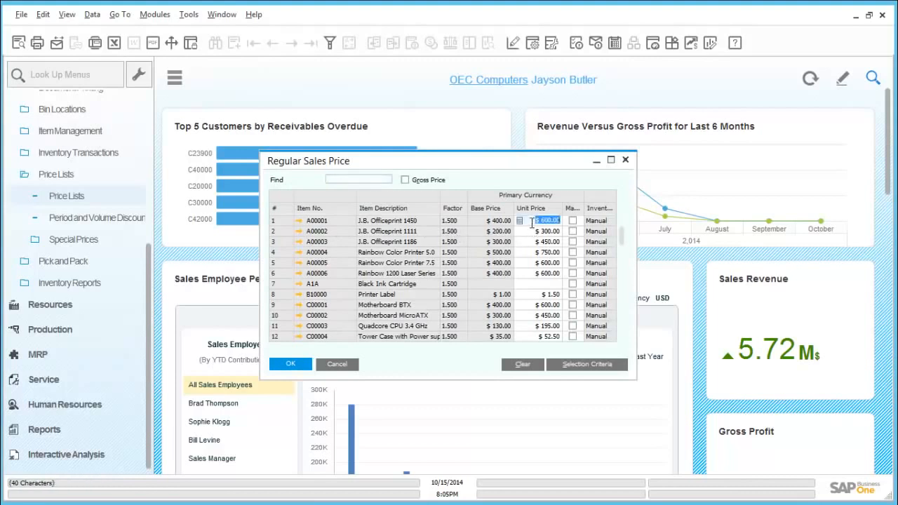
{"action": "left_click", "coordinate": [551, 253]}
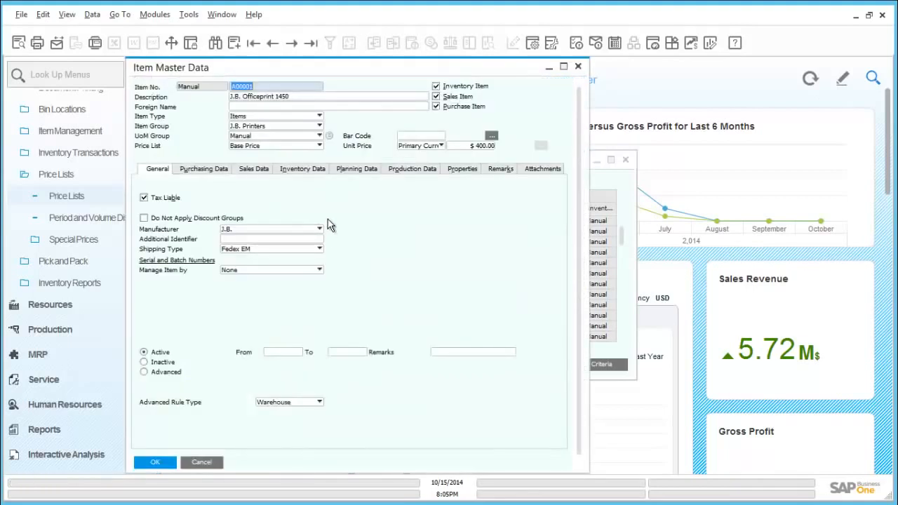
{"action": "left_click", "coordinate": [490, 146]}
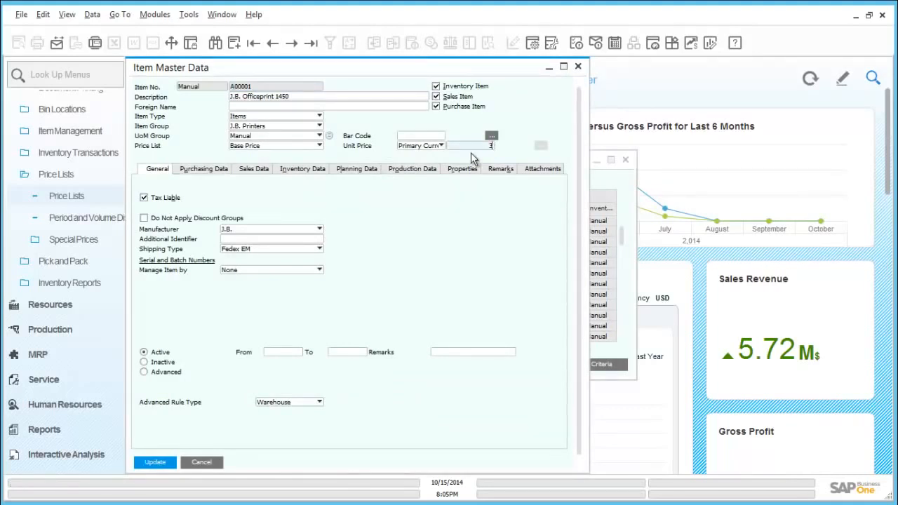
{"action": "type", "text": "390"}
{"action": "key", "text": "Tab"}
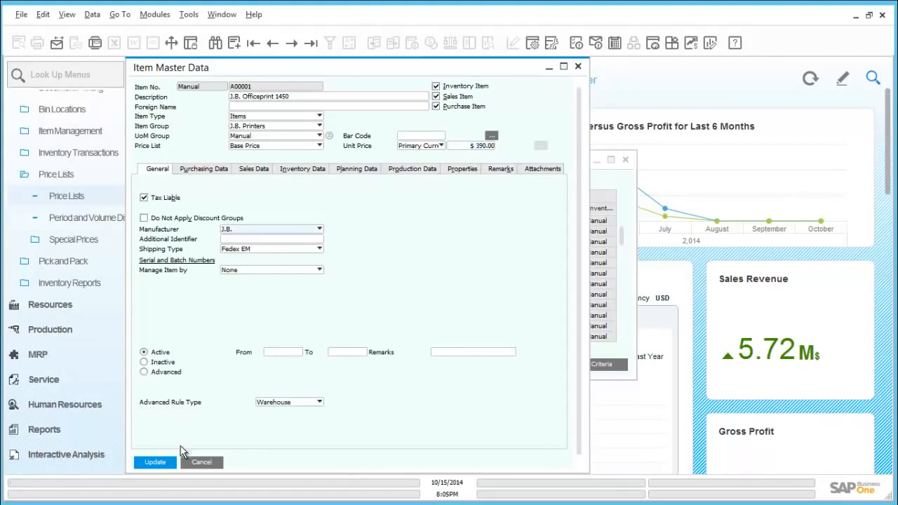
{"action": "left_click", "coordinate": [159, 466]}
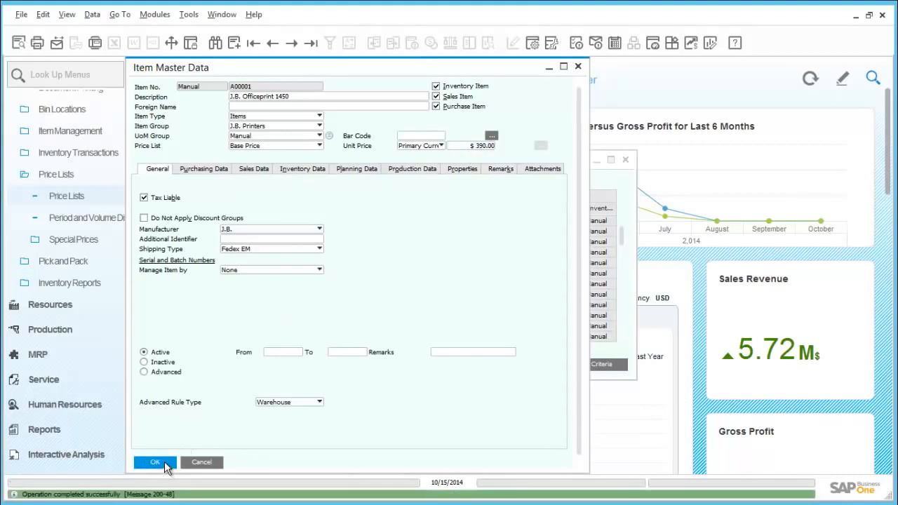
{"action": "left_click", "coordinate": [166, 466]}
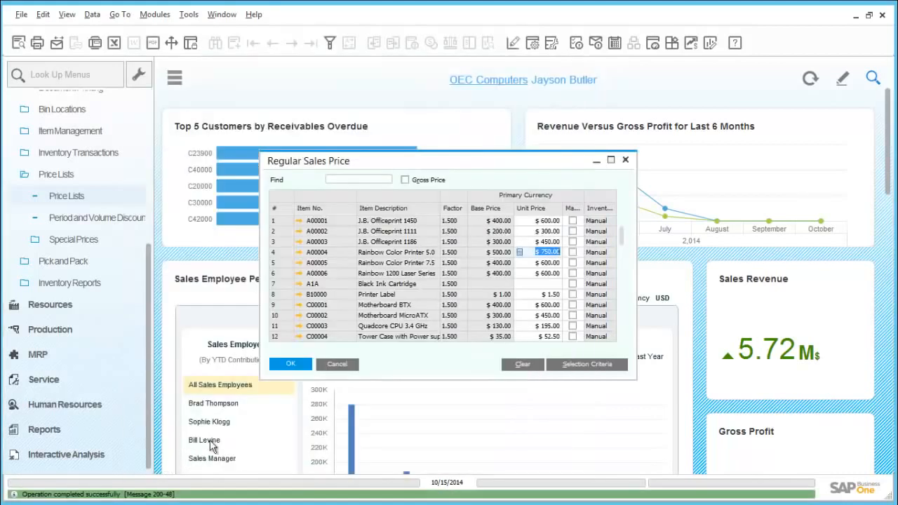
Step: Reopen the Regular Sales Price list to check the recalculated price of item A00001, and close the price lists
{"action": "left_click", "coordinate": [327, 363]}
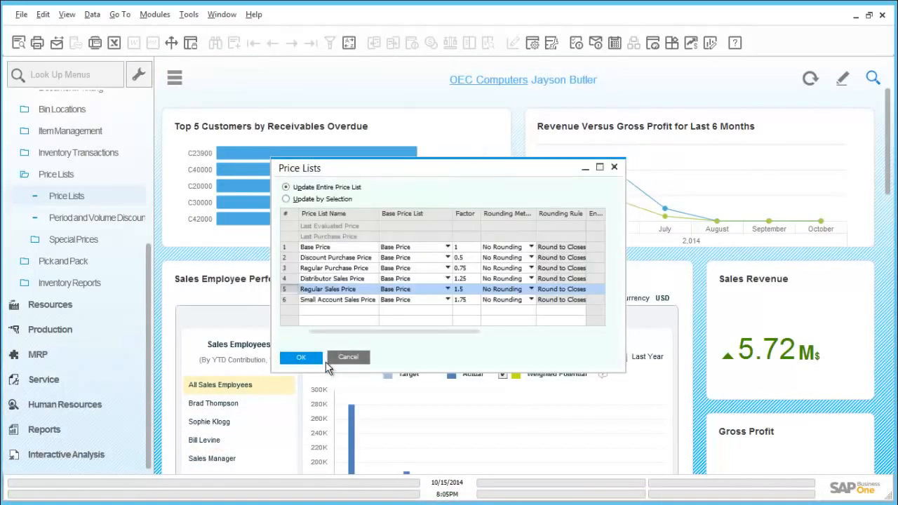
{"action": "double_click", "coordinate": [289, 289]}
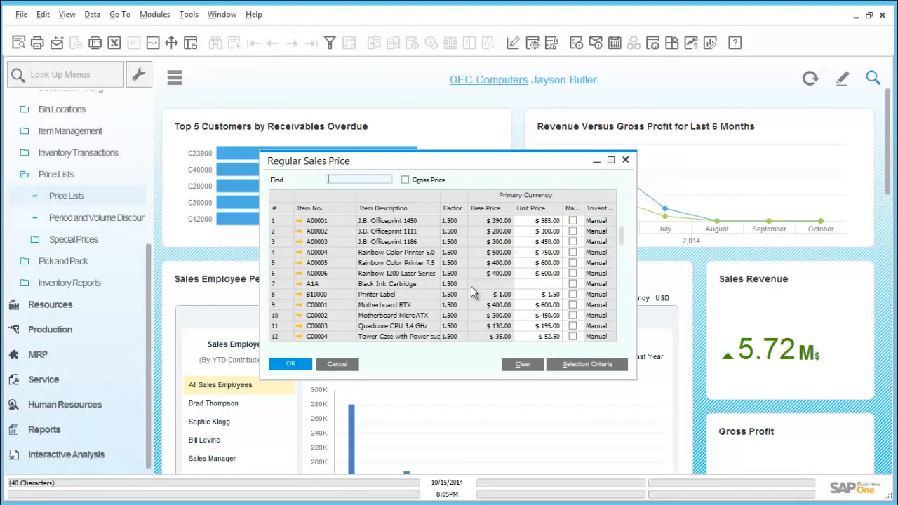
{"action": "left_click", "coordinate": [298, 363]}
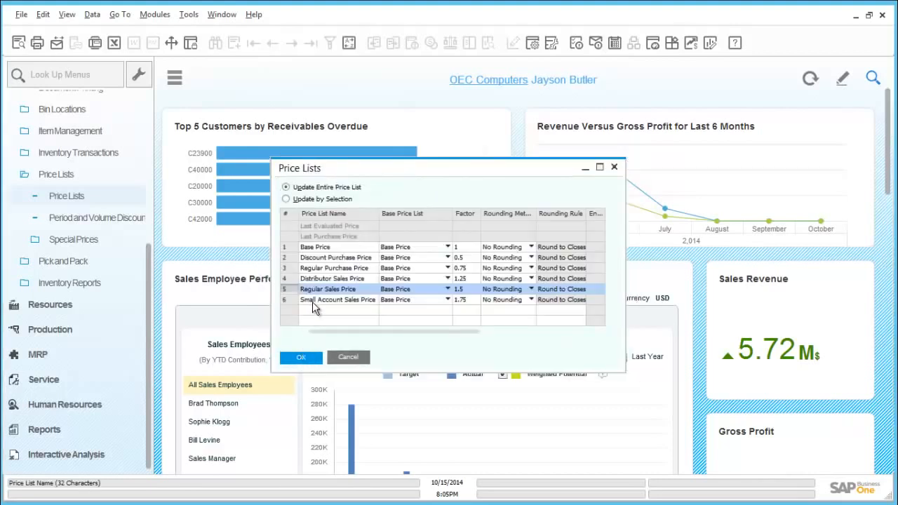
{"action": "left_click", "coordinate": [348, 358]}
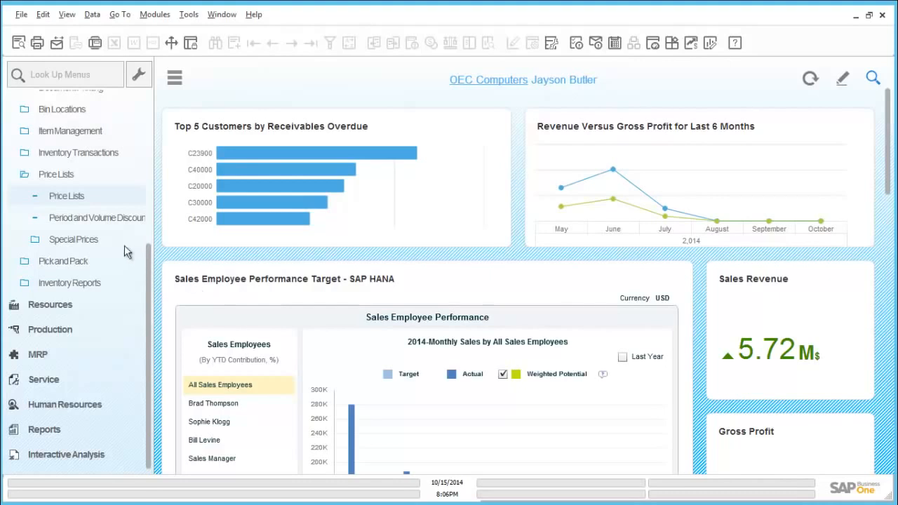
Step: Open Period and Volume Discounts for the Regular Sales Price list and enter item A00006 in the first row
{"action": "left_click", "coordinate": [84, 219]}
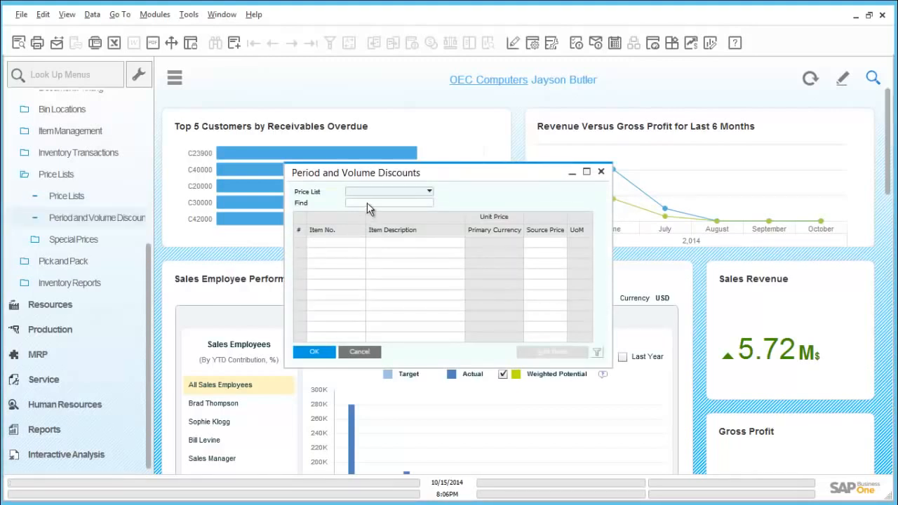
{"action": "left_click", "coordinate": [390, 197]}
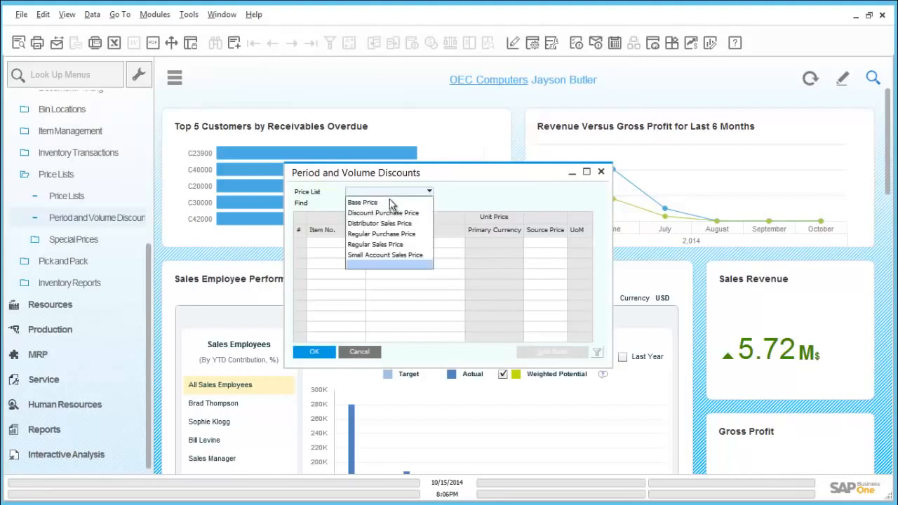
{"action": "left_click", "coordinate": [386, 245]}
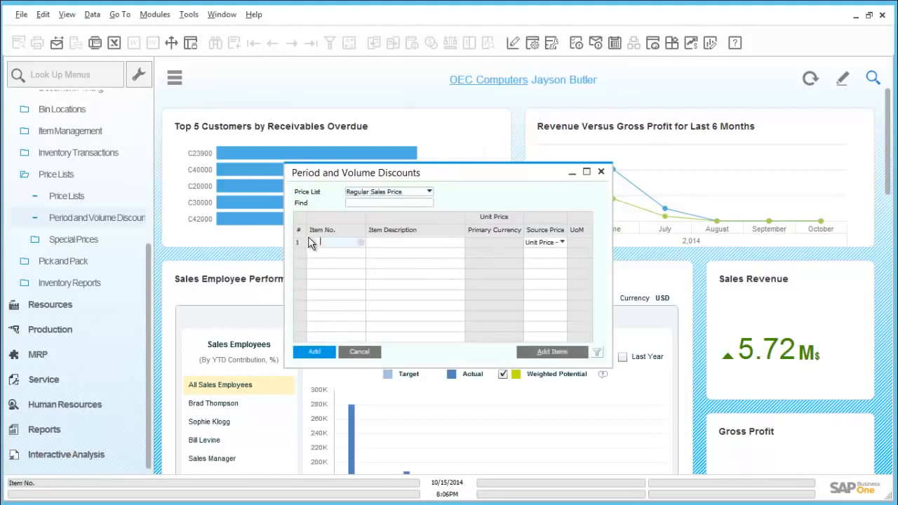
{"action": "type", "text": "a0009"}
{"action": "key", "text": "BackSpace"}
{"action": "key", "text": "BackSpace"}
{"action": "type", "text": "06"}
{"action": "key", "text": "Tab"}
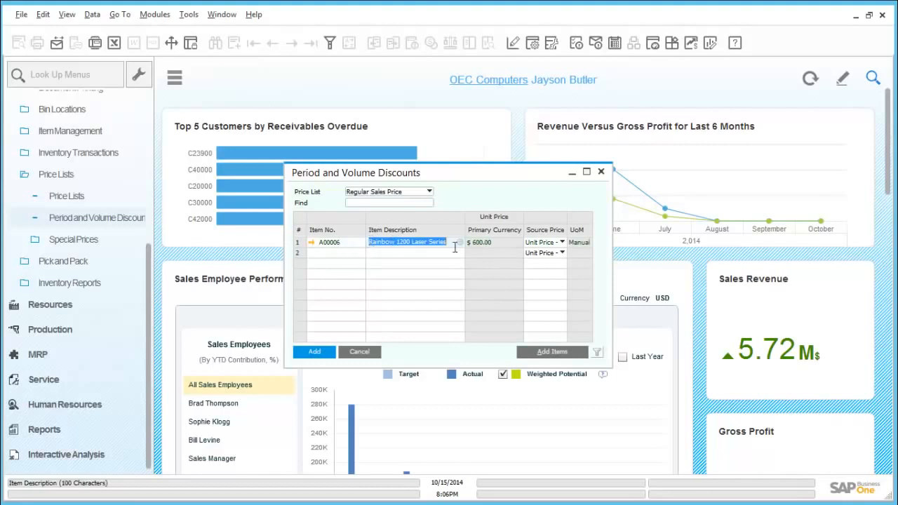
Step: Give item A00006 a 20% period discount that is valid to 10/31/2014
{"action": "double_click", "coordinate": [299, 241]}
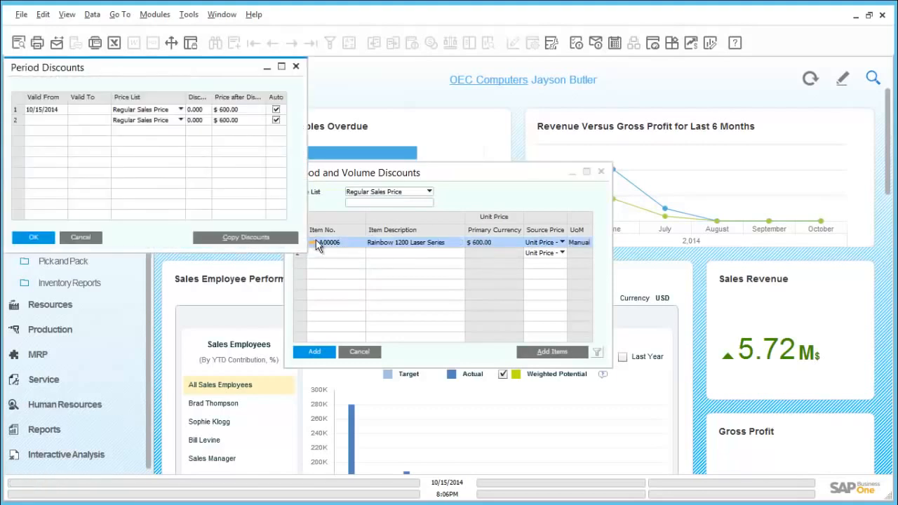
{"action": "left_click", "coordinate": [82, 112]}
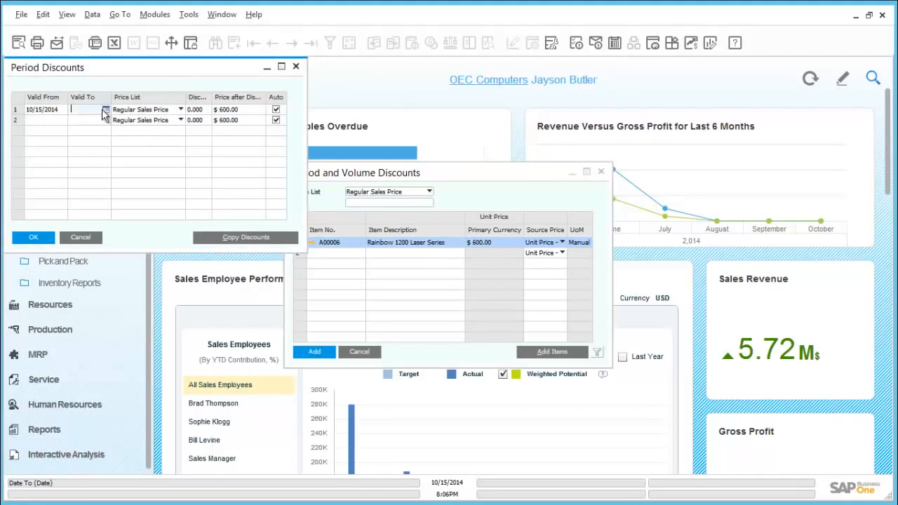
{"action": "type", "text": "10/"}
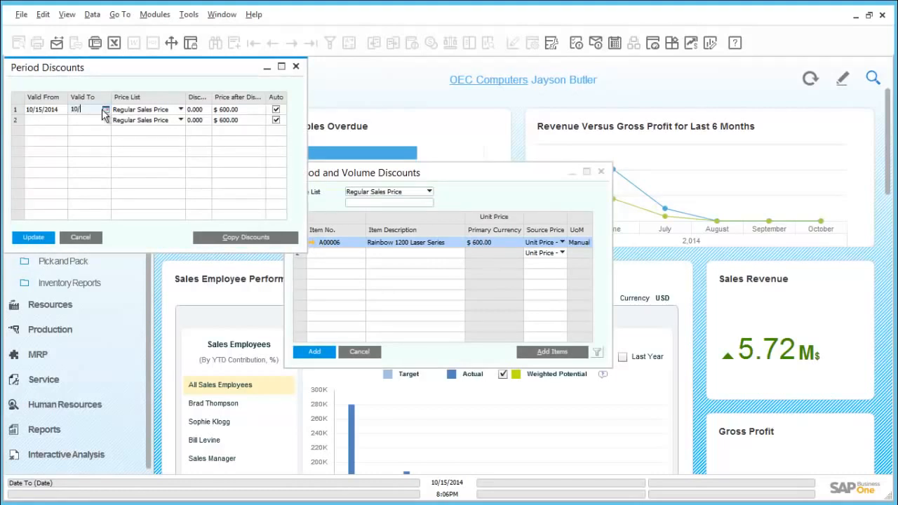
{"action": "type", "text": "31/2014"}
{"action": "key", "text": "Tab"}
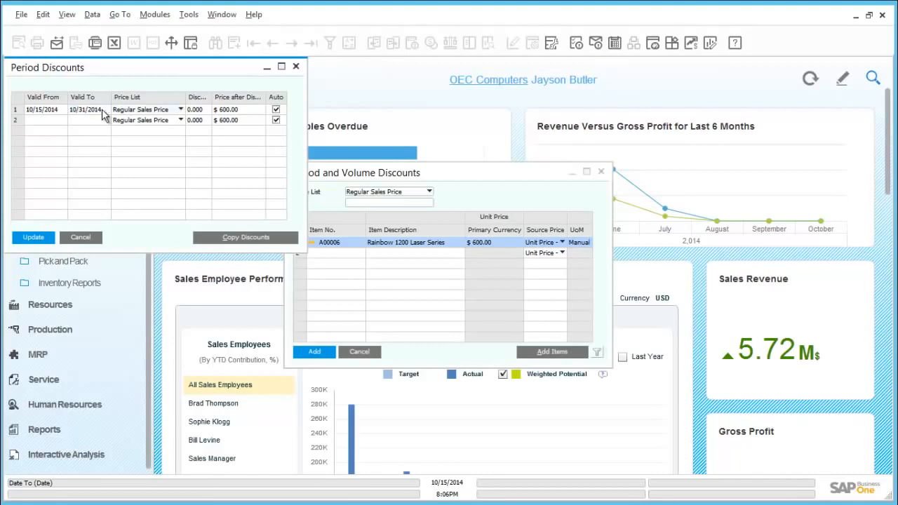
{"action": "left_click", "coordinate": [196, 110]}
{"action": "type", "text": "20"}
{"action": "key", "text": "Tab"}
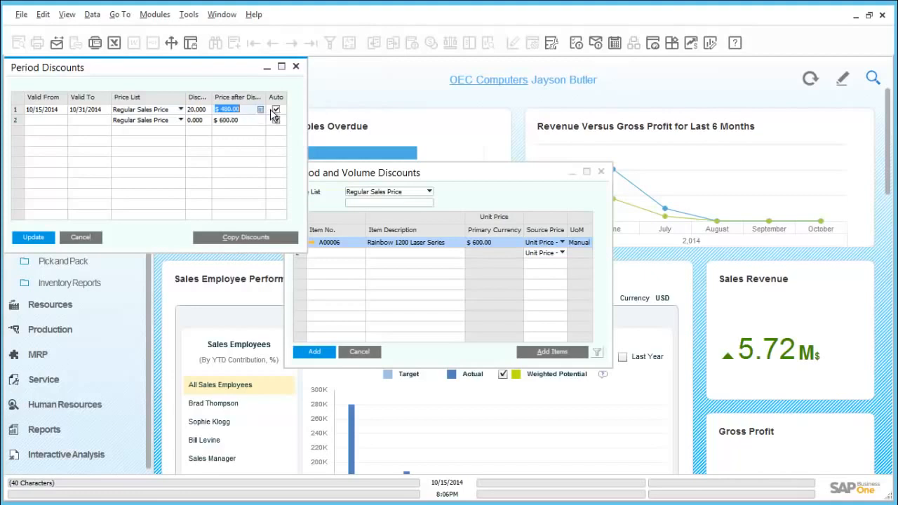
Step: Open the volume discounts of the first period row and set a 50% discount for a quantity of 100
{"action": "left_click", "coordinate": [16, 111]}
{"action": "double_click", "coordinate": [14, 112]}
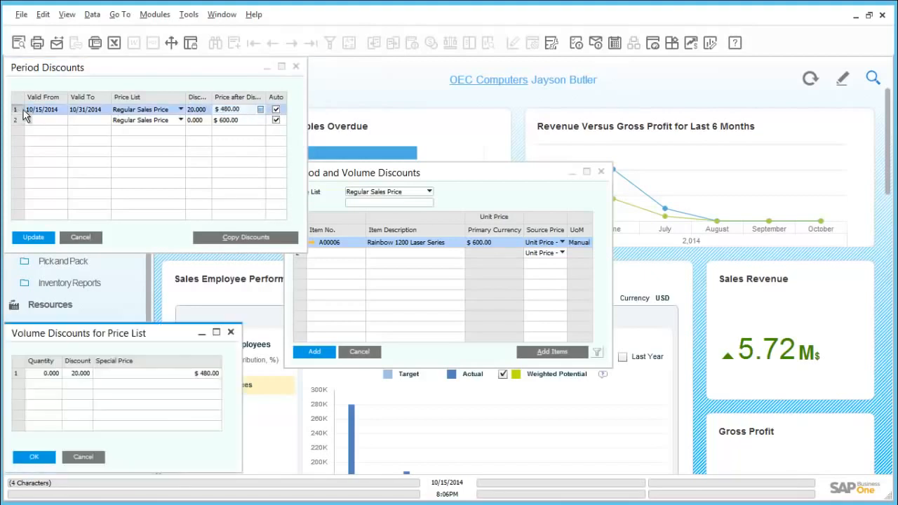
{"action": "left_click_drag", "start_coordinate": [91, 334], "coordinate": [143, 236]}
{"action": "left_click", "coordinate": [104, 277]}
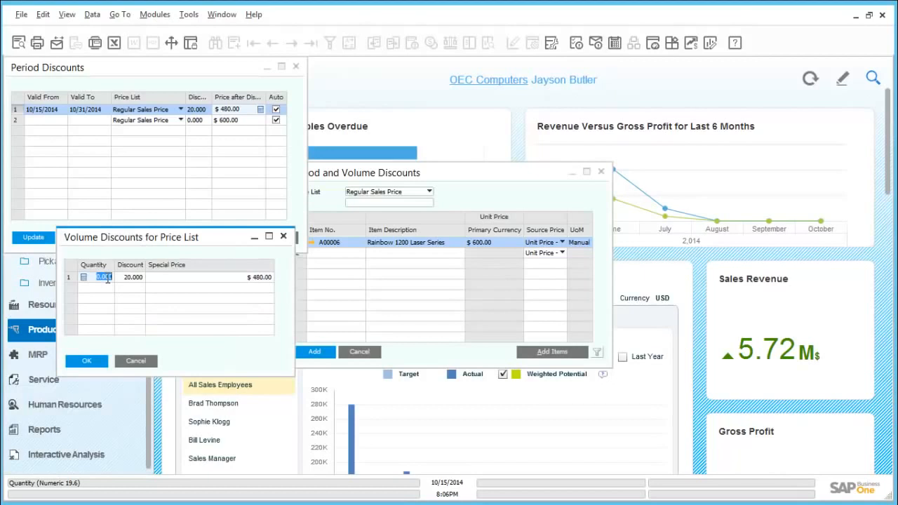
{"action": "type", "text": "100"}
{"action": "key", "text": "Tab"}
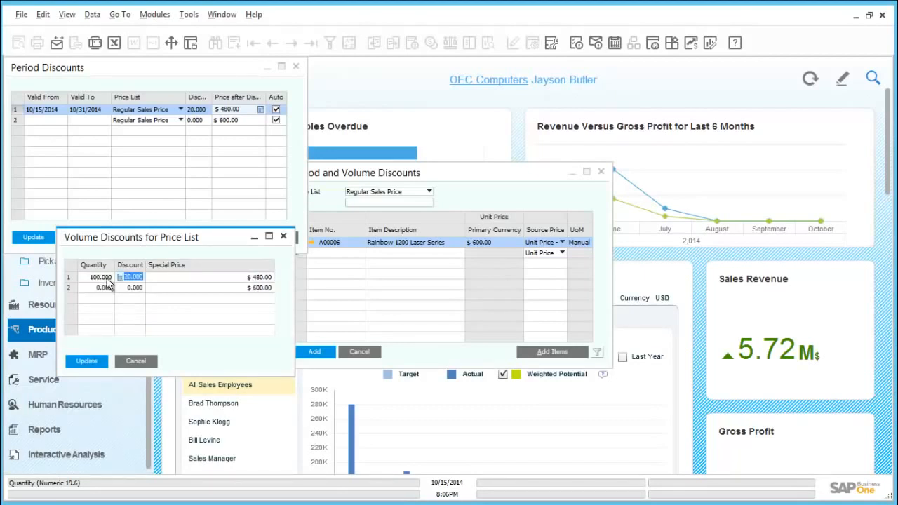
{"action": "type", "text": "8"}
{"action": "key", "text": "Tab"}
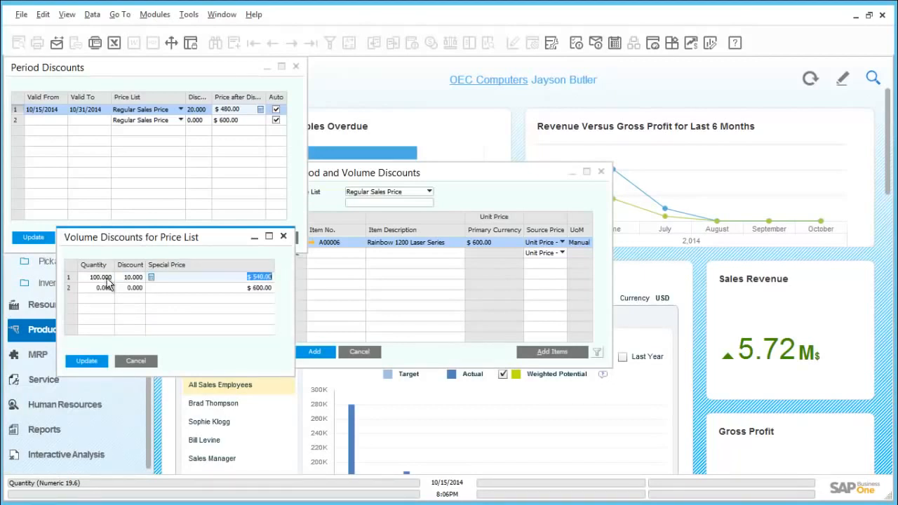
{"action": "key", "text": "shift+Tab"}
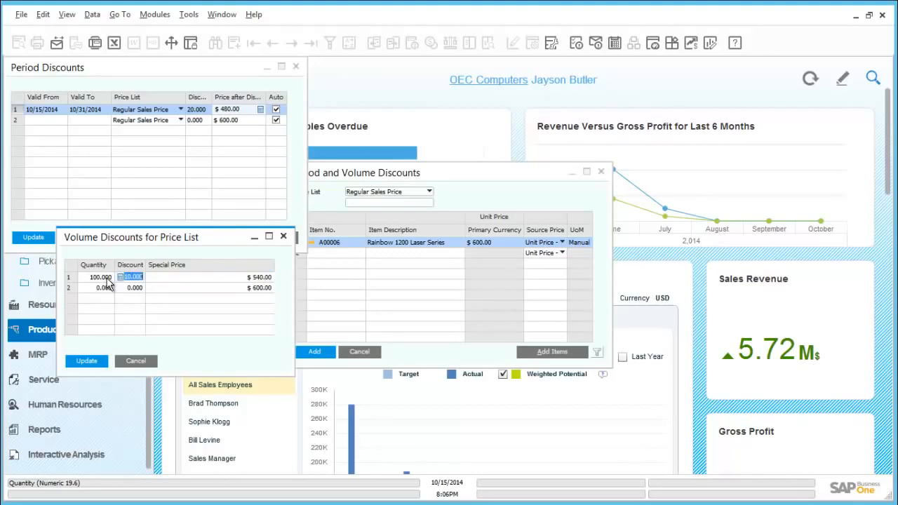
{"action": "type", "text": "50"}
{"action": "key", "text": "Tab"}
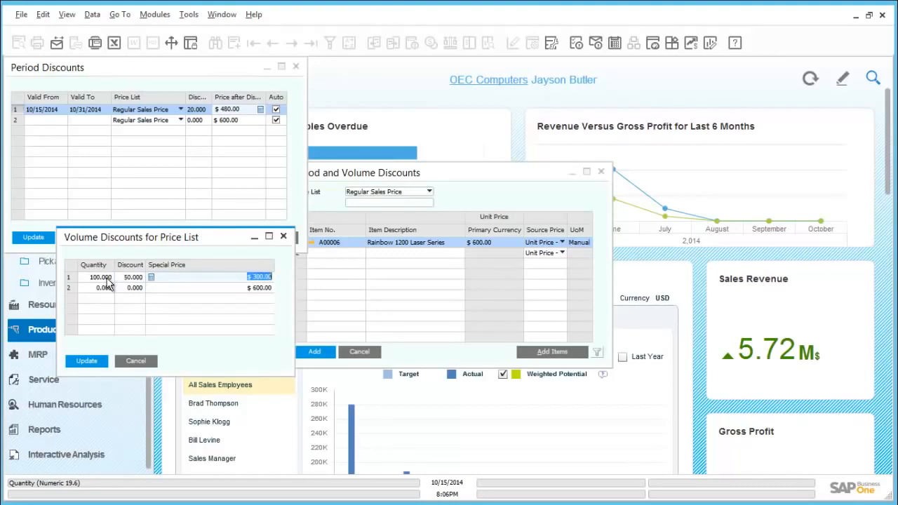
Step: Add a second volume discount row with a quantity of 500 and a 55% discount
{"action": "key", "text": "Tab"}
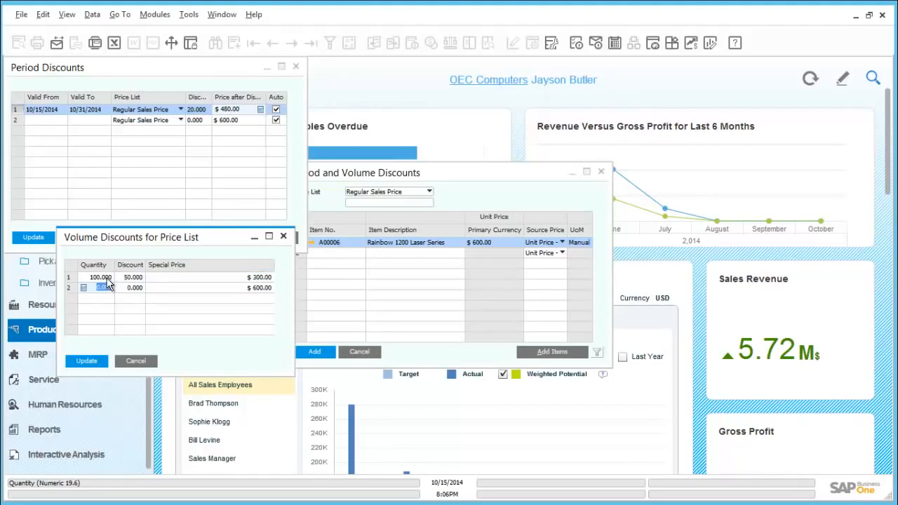
{"action": "key", "text": "BackSpace"}
{"action": "type", "text": "500"}
{"action": "key", "text": "Tab"}
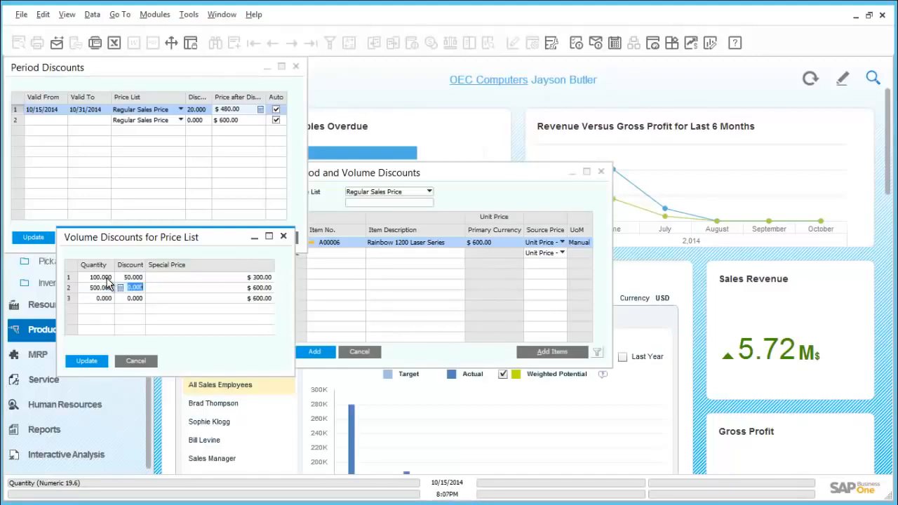
{"action": "type", "text": "55"}
{"action": "key", "text": "Tab"}
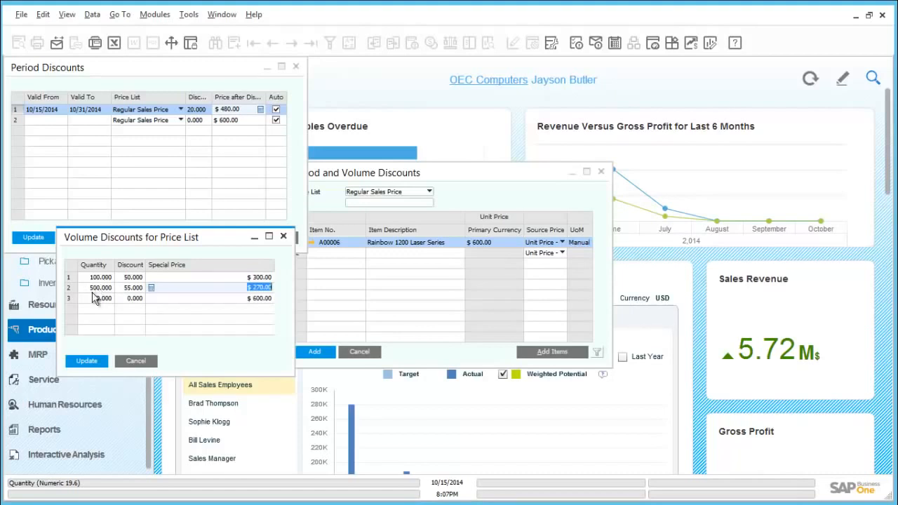
Step: Add a third volume discount row with a quantity of 100,000 and a 60% discount, and save the volume discounts
{"action": "left_click", "coordinate": [94, 300]}
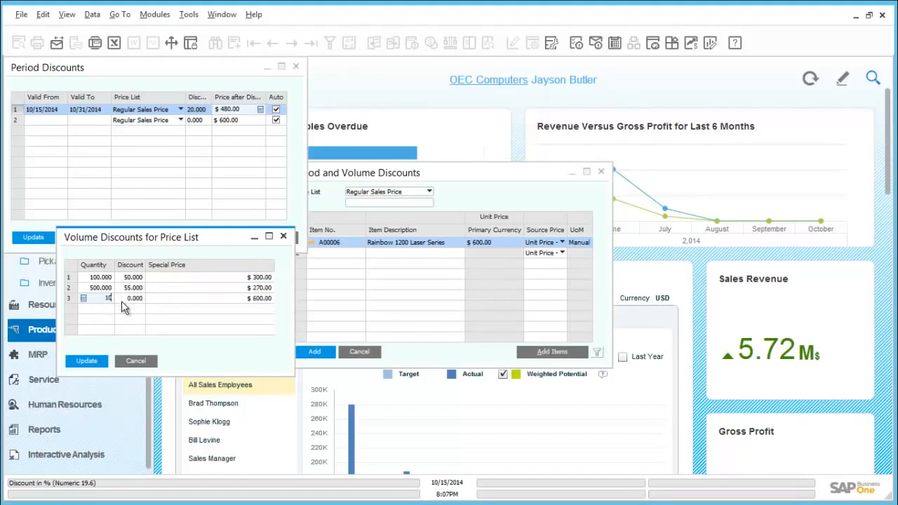
{"action": "key", "text": "Tab"}
{"action": "type", "text": "60"}
{"action": "key", "text": "Tab"}
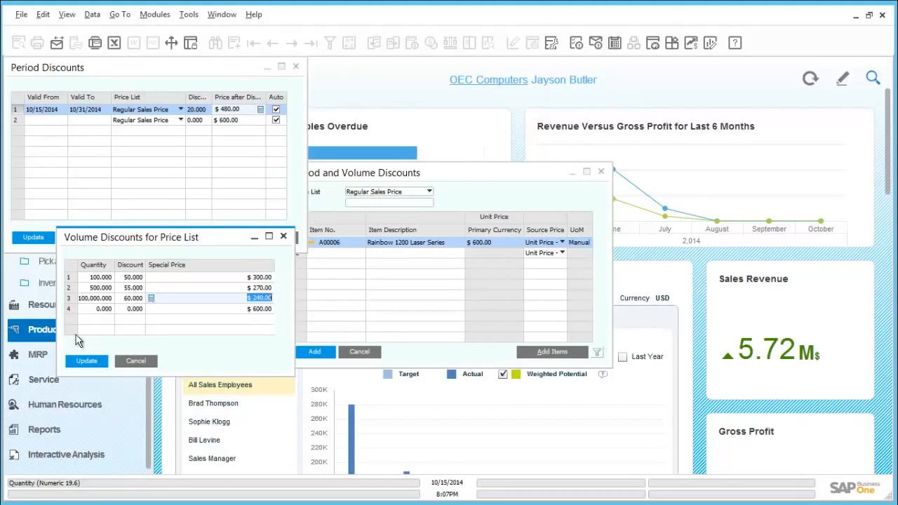
{"action": "left_click", "coordinate": [81, 363]}
{"action": "left_click", "coordinate": [81, 364]}
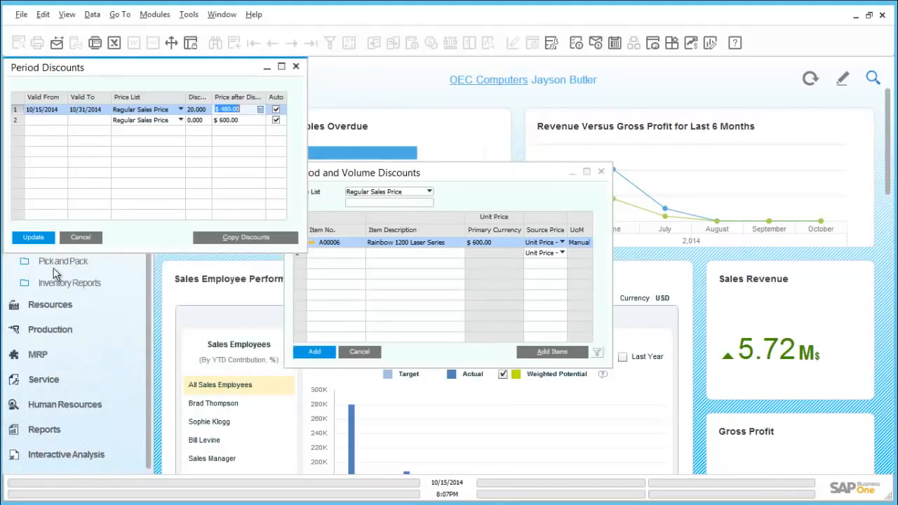
Step: Update the period discounts of item A00006, add the discount record, and close Period and Volume Discounts
{"action": "left_click", "coordinate": [40, 237]}
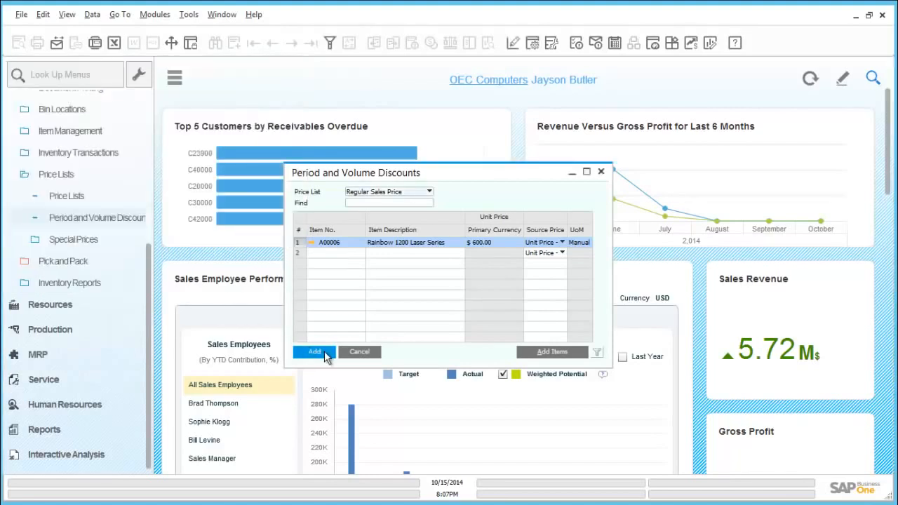
{"action": "left_click", "coordinate": [325, 356]}
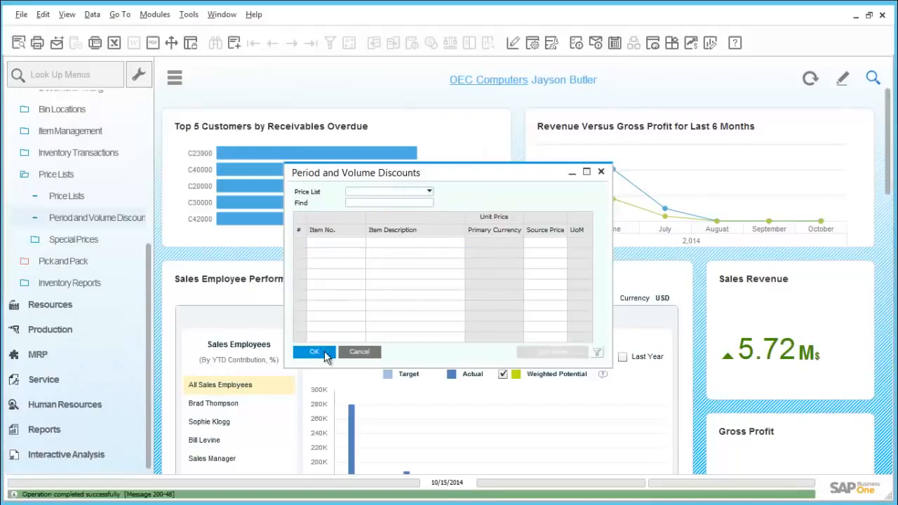
{"action": "left_click", "coordinate": [325, 354]}
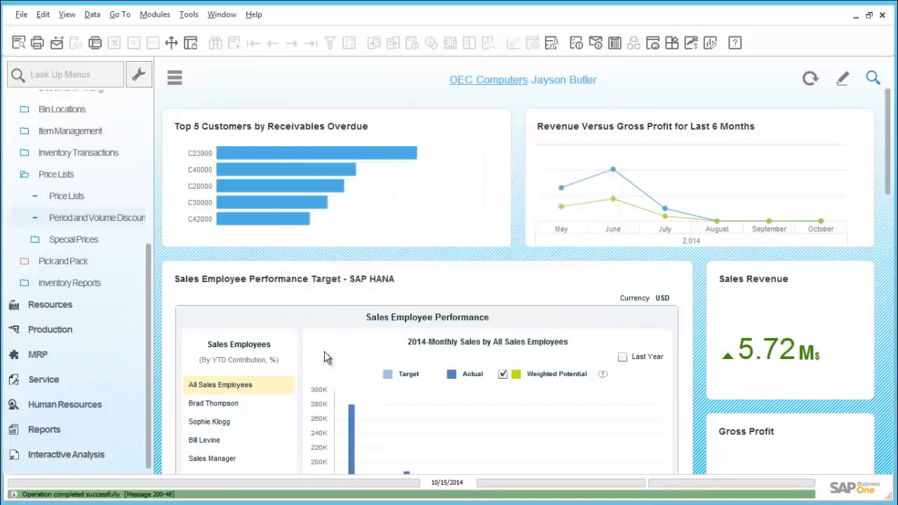